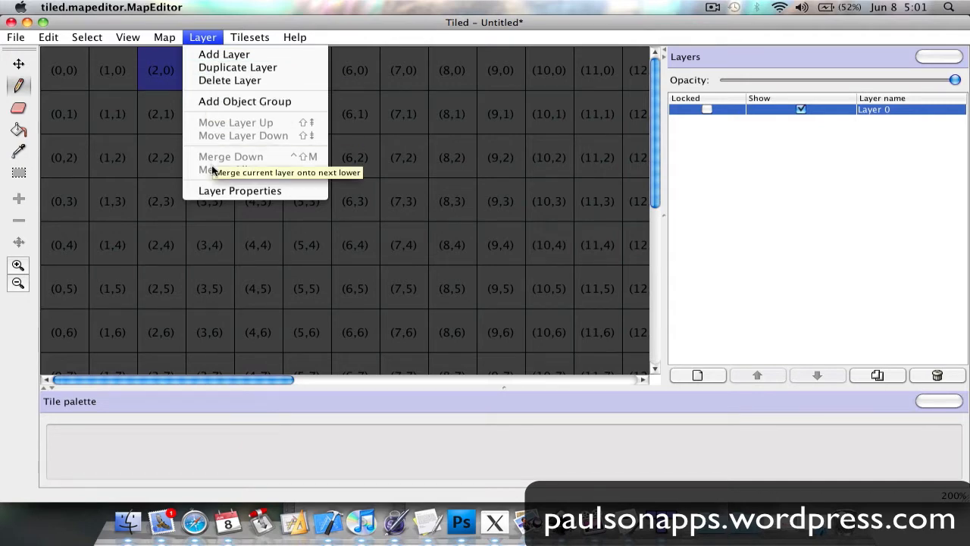
Look at the Layer 0 properties and the Tileset Manager, closing both without making changes
left_click(239, 190)
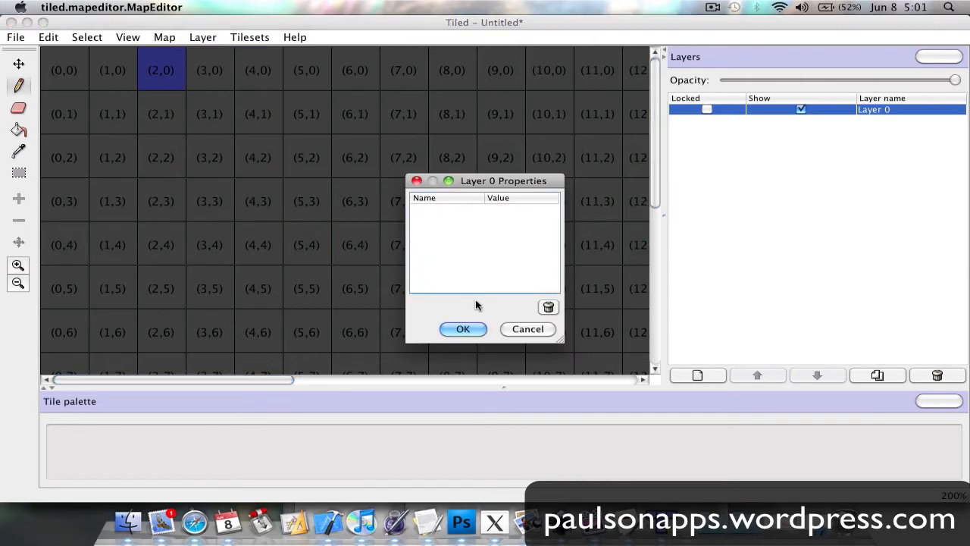
left_click(508, 329)
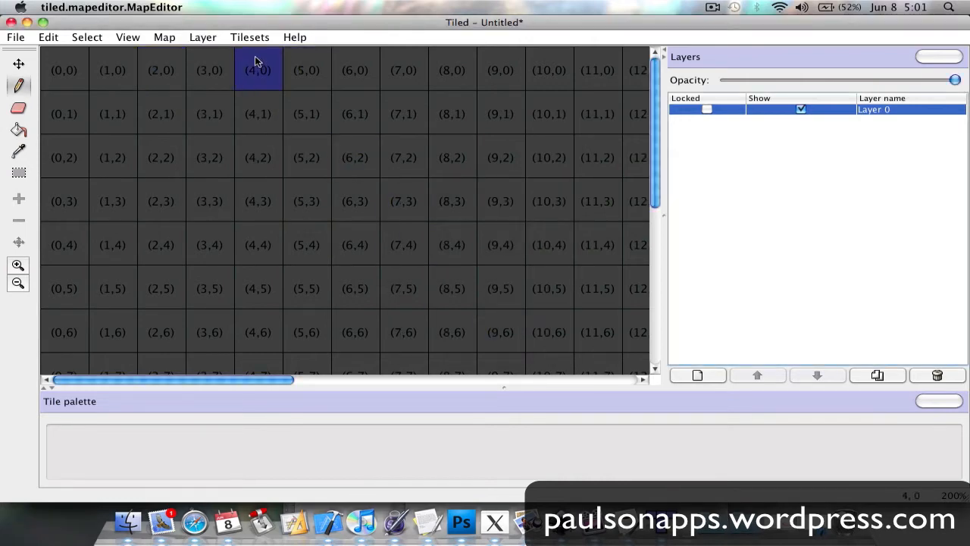
left_click(244, 39)
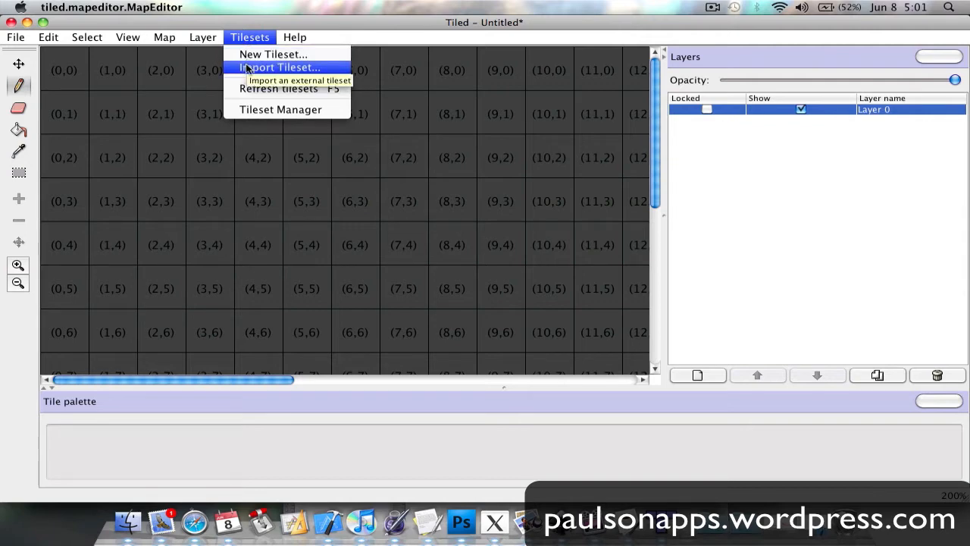
left_click(266, 111)
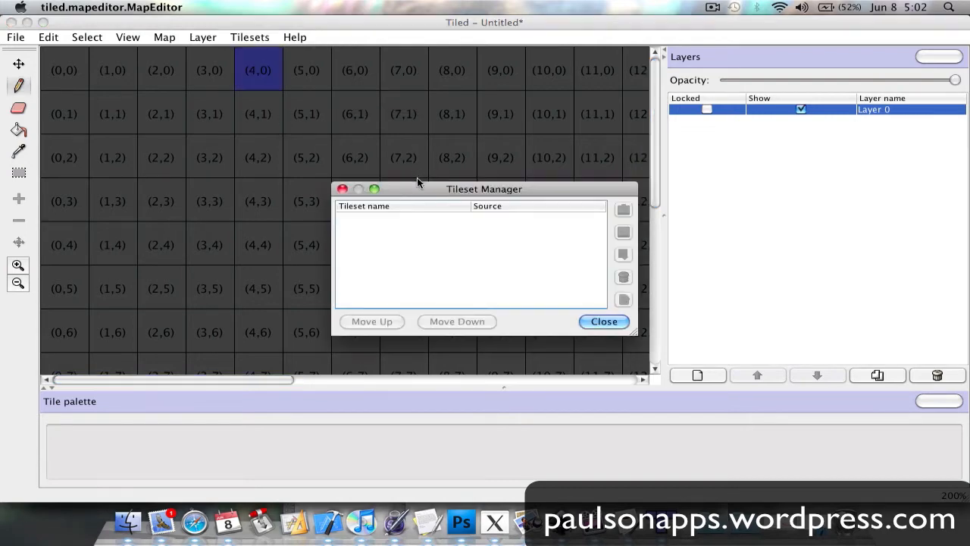
left_click_drag(418, 183, 352, 145)
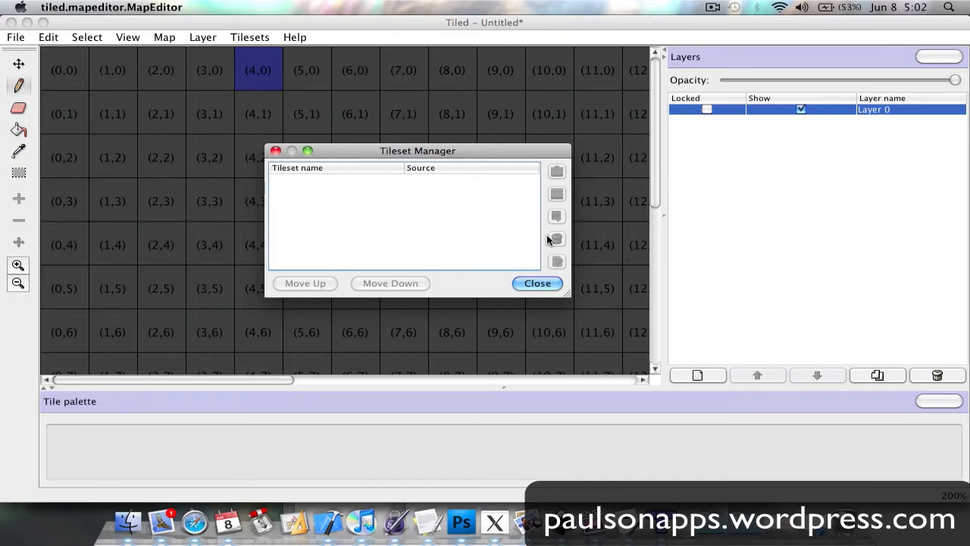
left_click(534, 284)
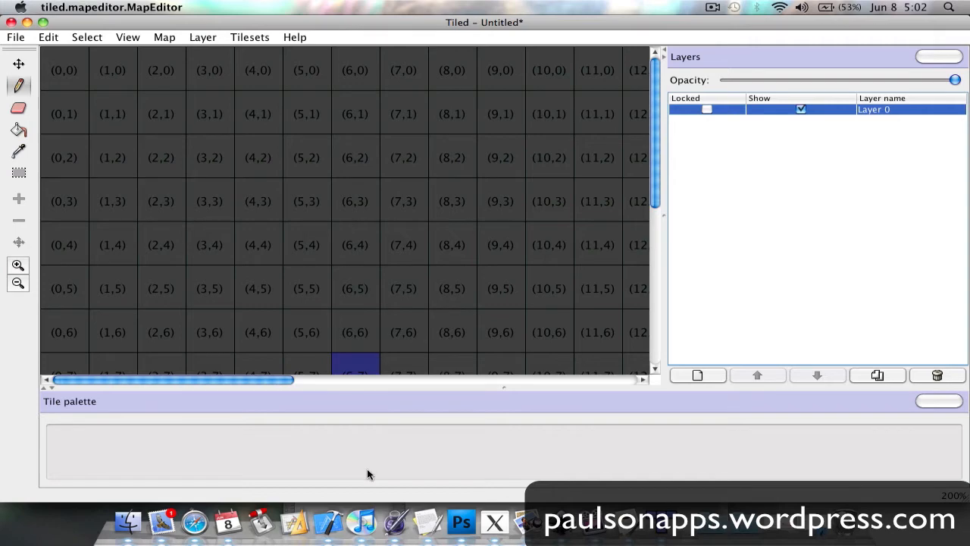
Start saving the untitled map under a new name, keeping the Resources folder as the destination
left_click(11, 39)
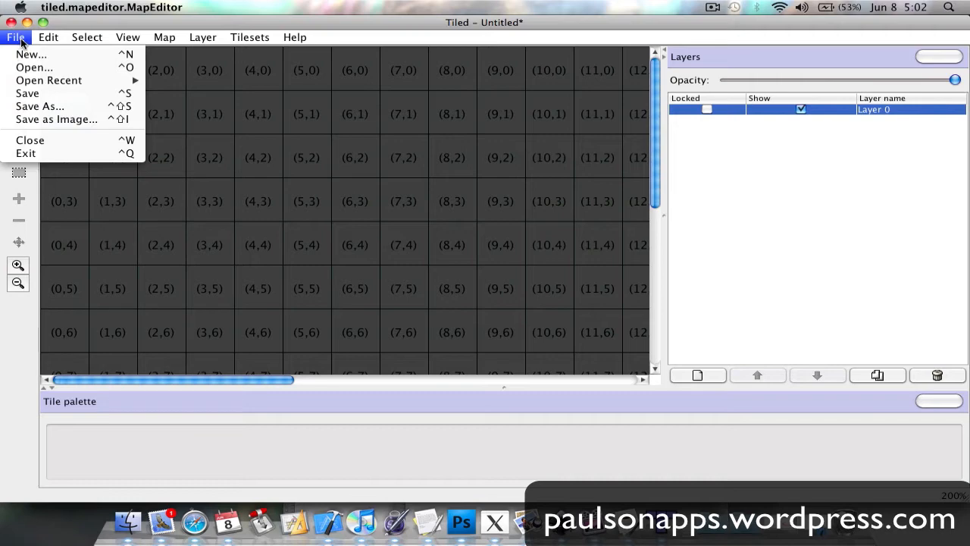
key("Escape")
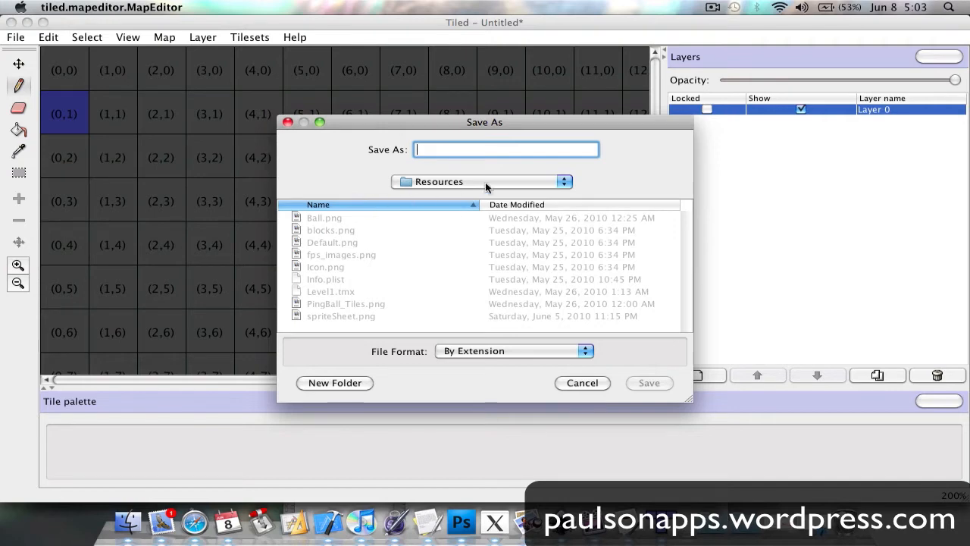
left_click(516, 179)
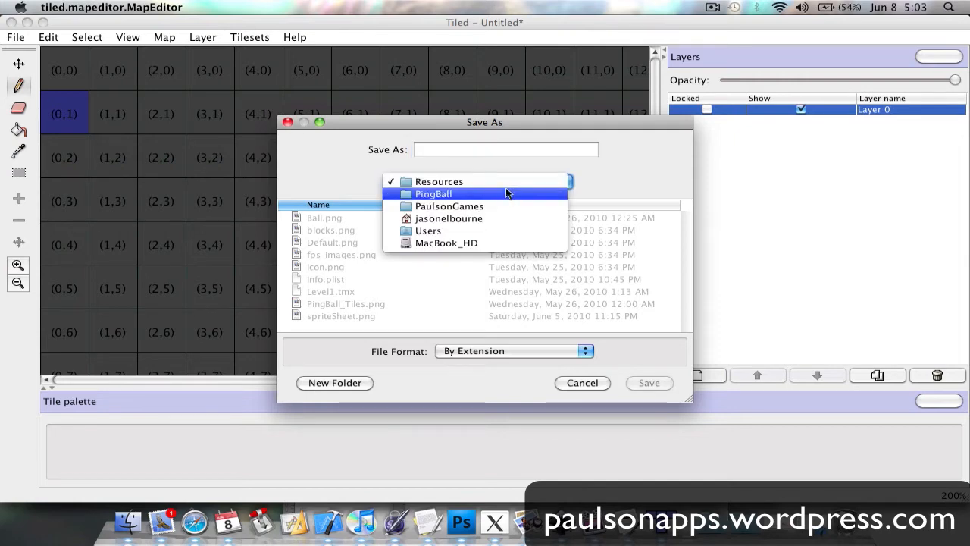
left_click(487, 182)
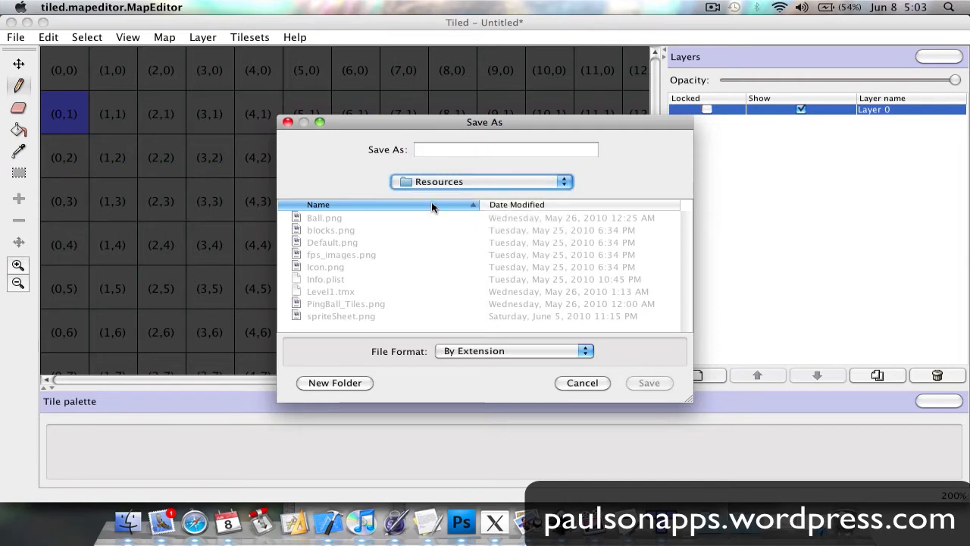
Enter level1 as the map's file name and set the file format to Tiled Maps files (*.tmx,*.tmx.gz)
left_click(448, 152)
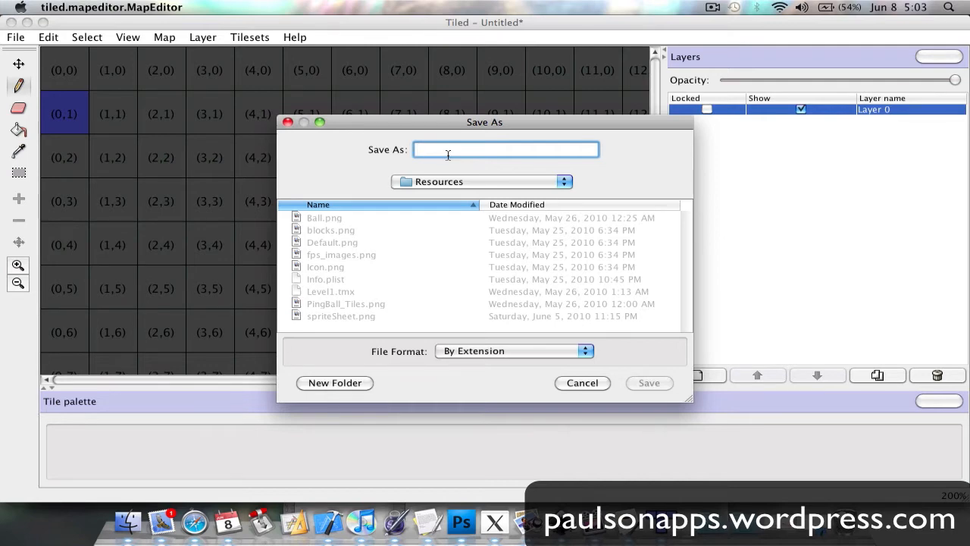
type("level1")
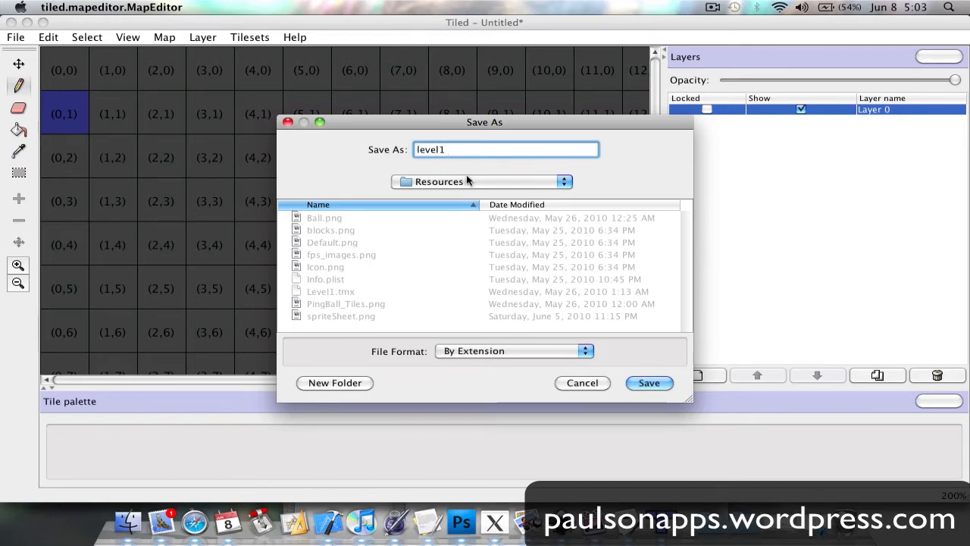
left_click(557, 347)
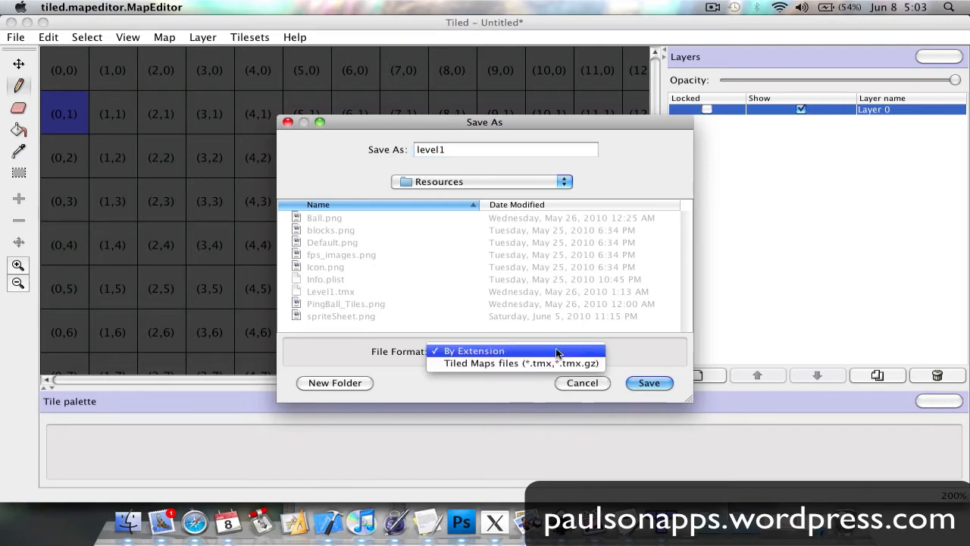
left_click(492, 363)
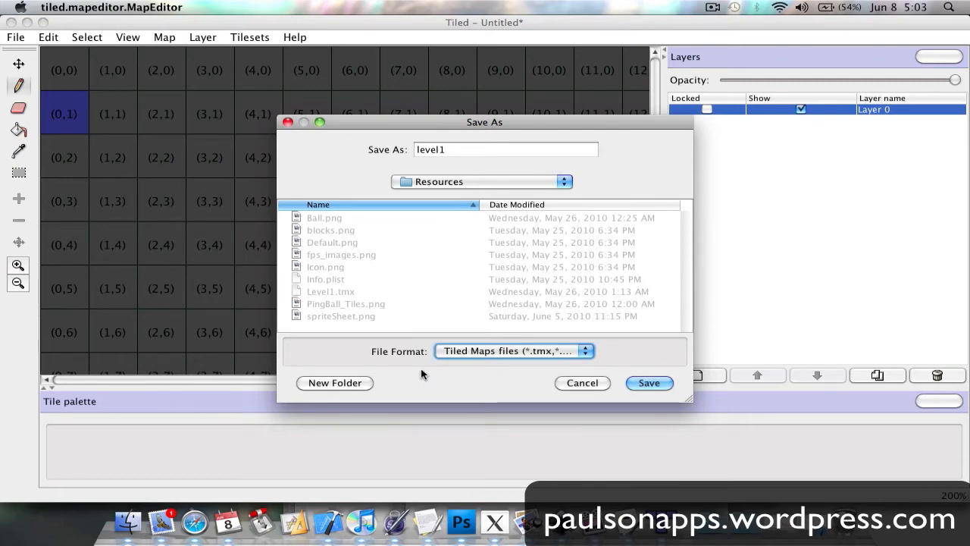
left_click(492, 351)
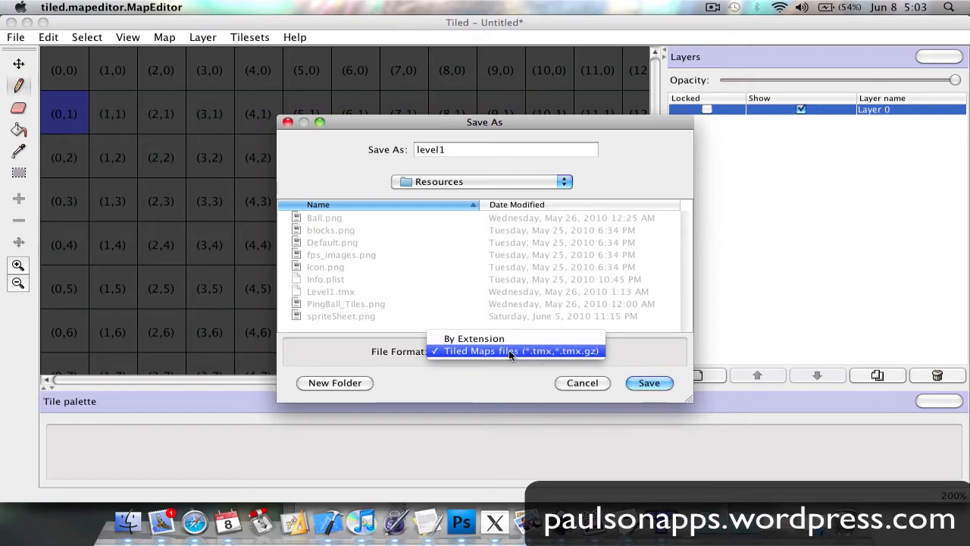
left_click(508, 350)
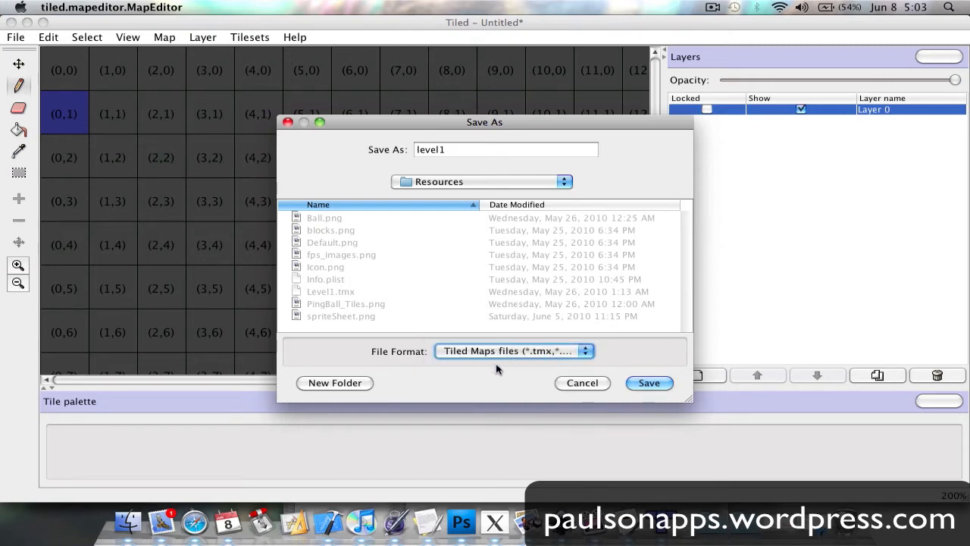
Decline overwriting the existing Level1.tmx and save the map as Level1test.tmx instead
left_click(646, 382)
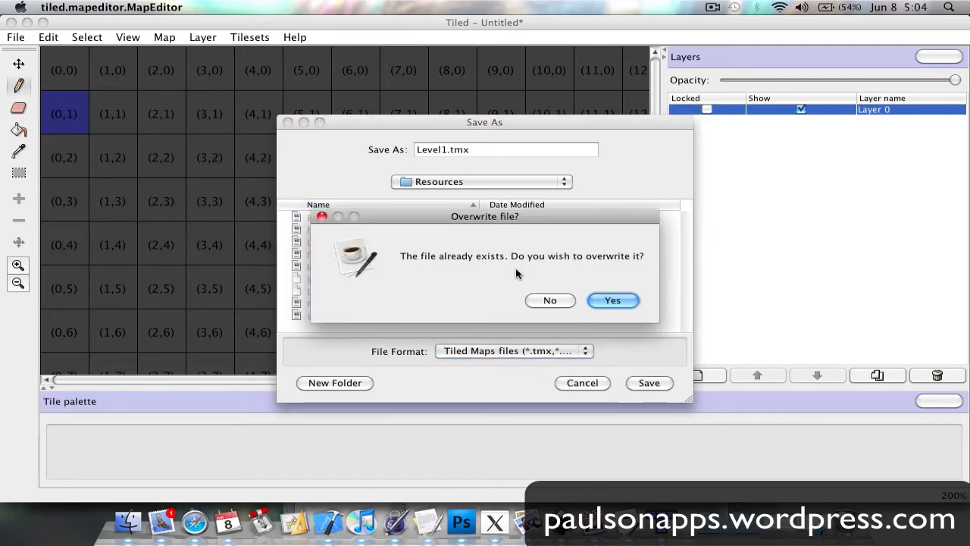
left_click(546, 301)
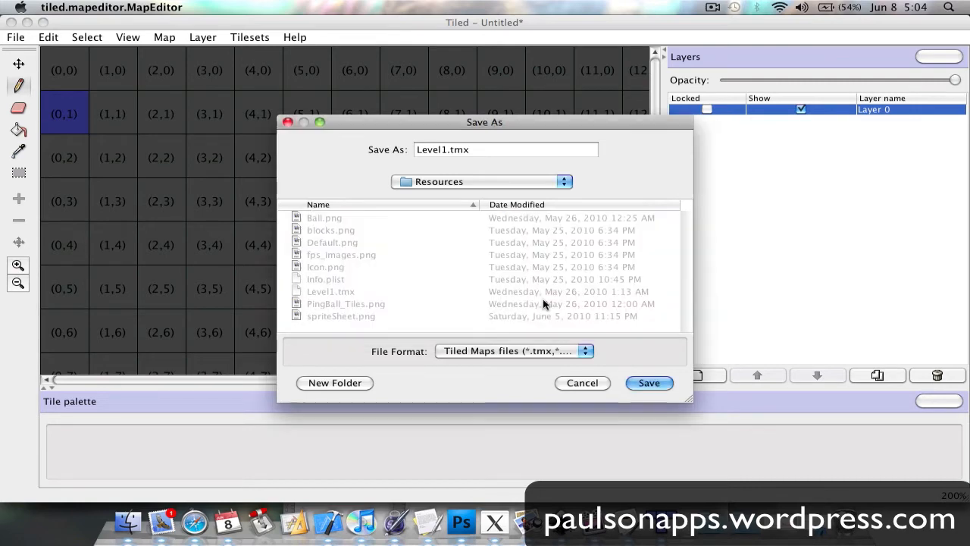
left_click(444, 149)
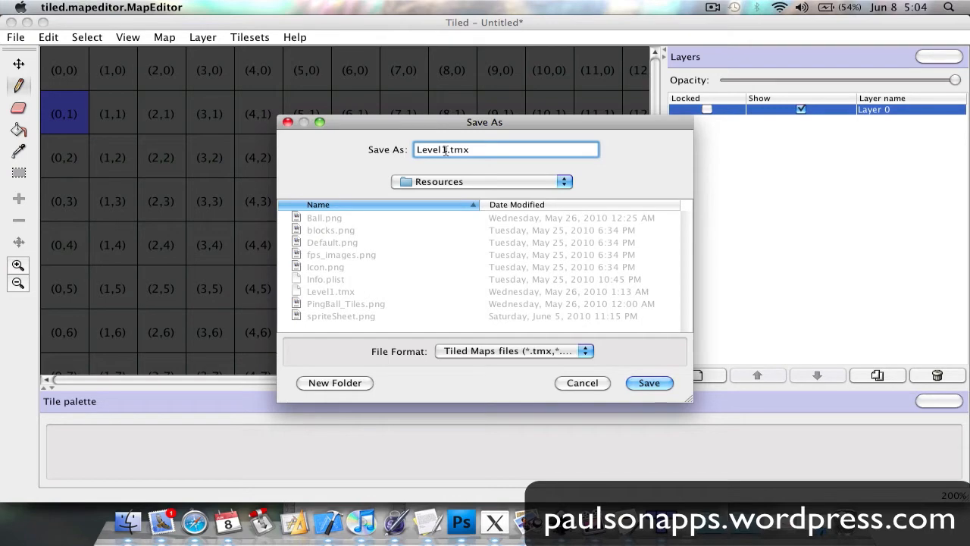
type("test")
left_click(639, 384)
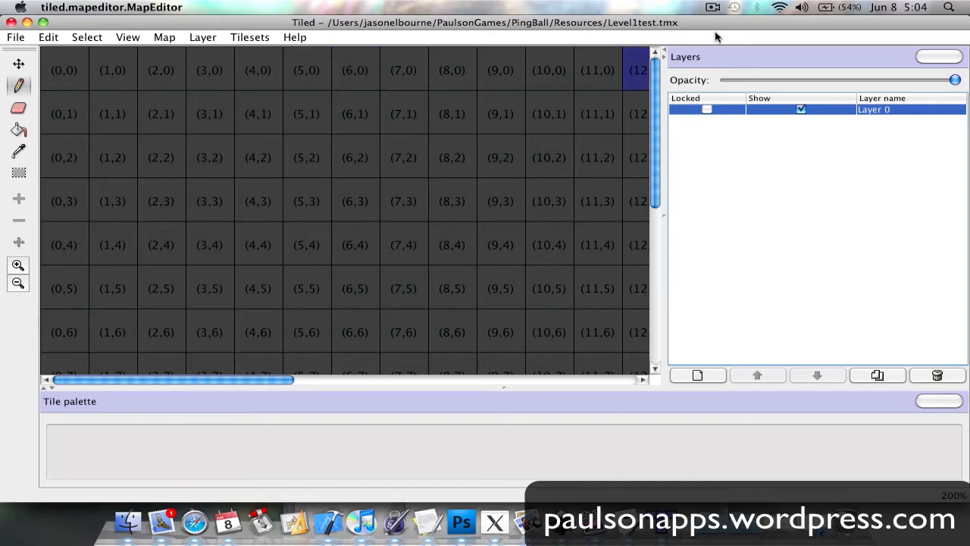
left_click(713, 8)
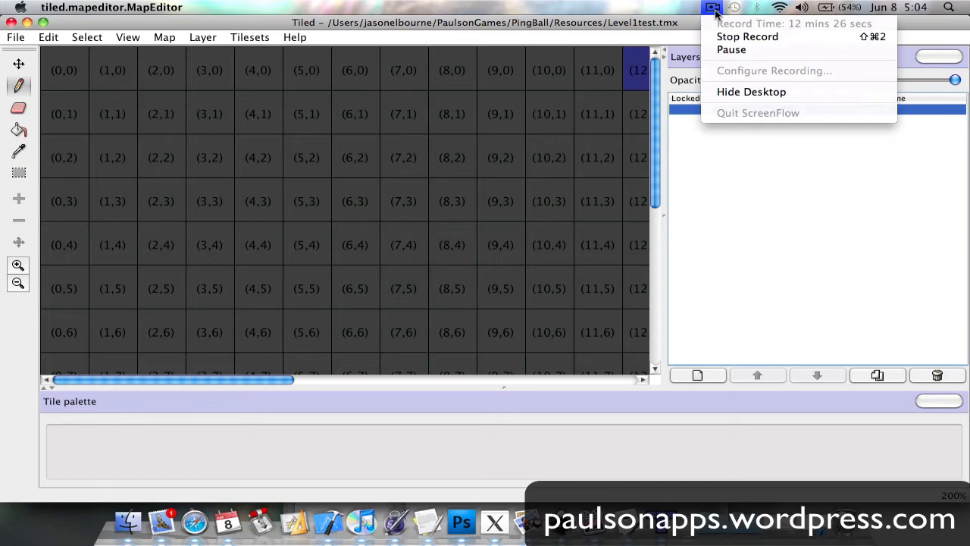
left_click(679, 7)
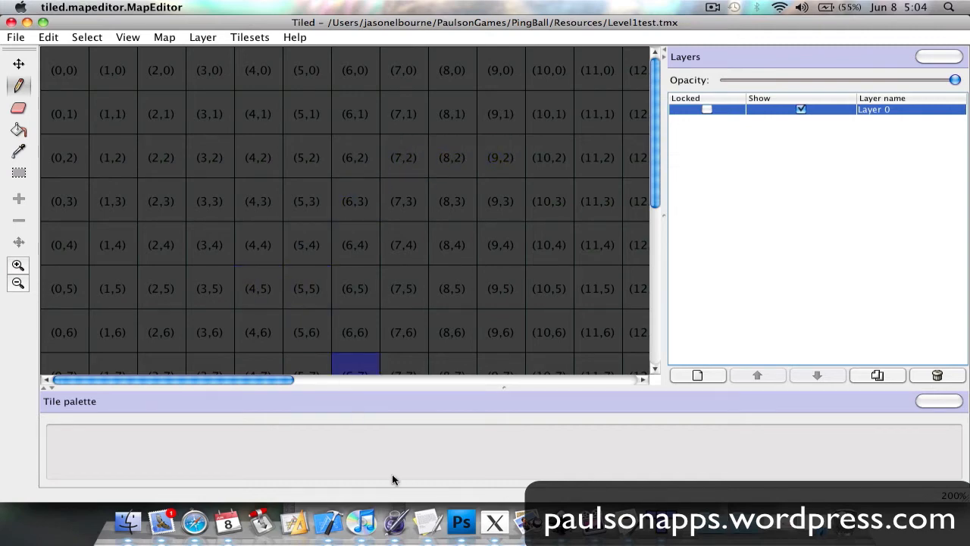
Switch to Photoshop and start a new document named tilemap1
left_click(454, 516)
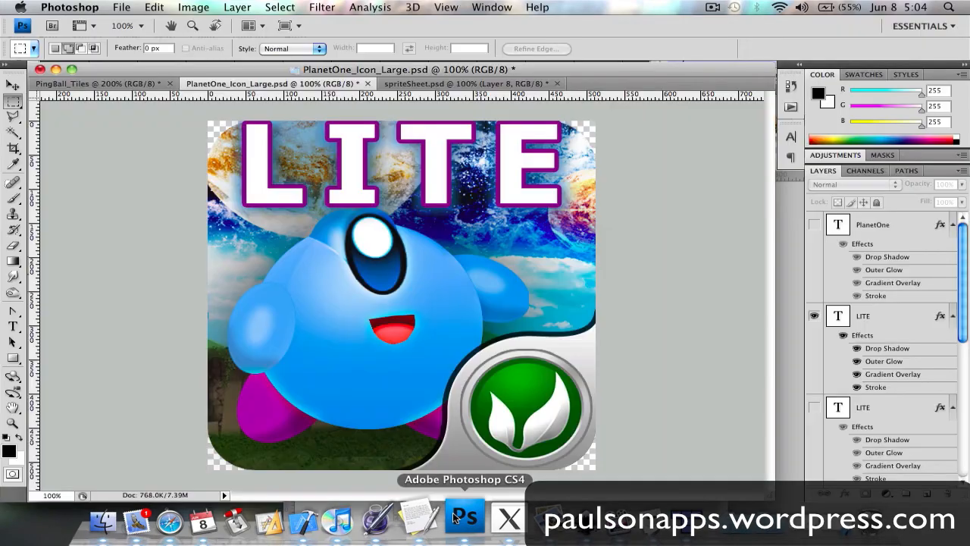
left_click(119, 9)
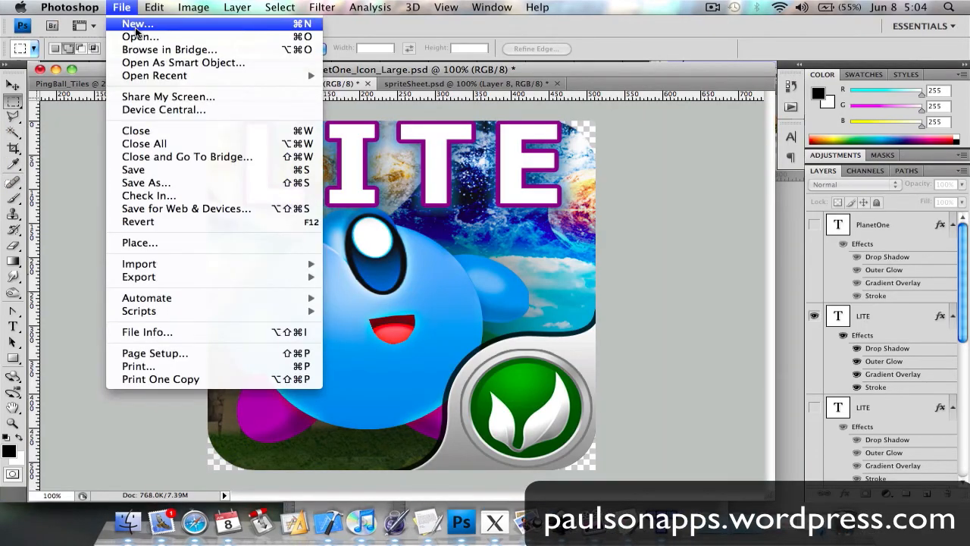
left_click(137, 30)
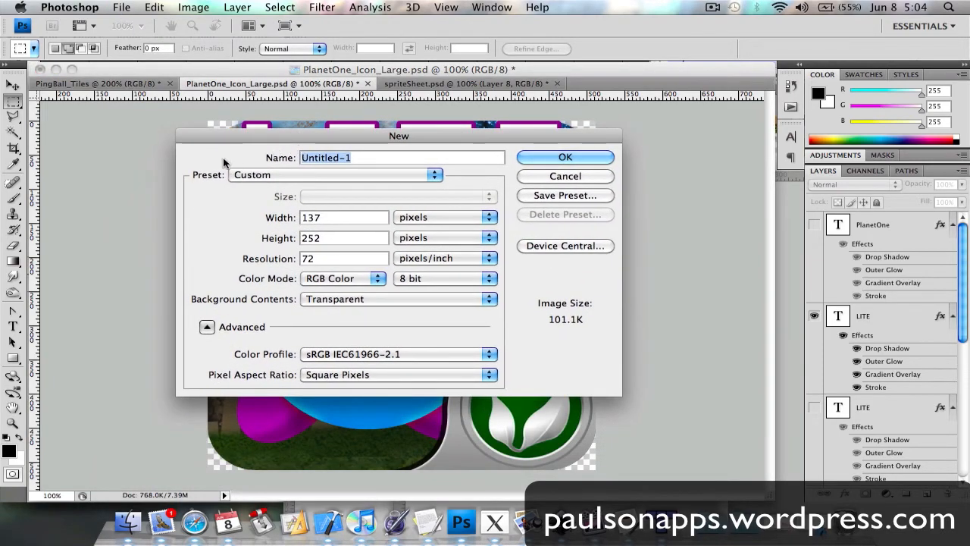
type("tile")
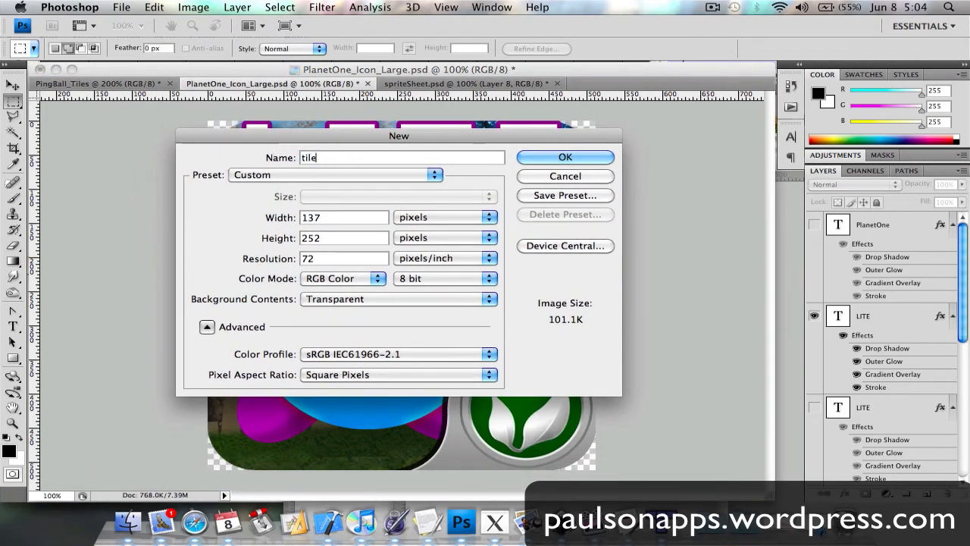
type("map1")
Set the new document's width and height to 320 pixels each and create it
left_click_drag(338, 215, 288, 219)
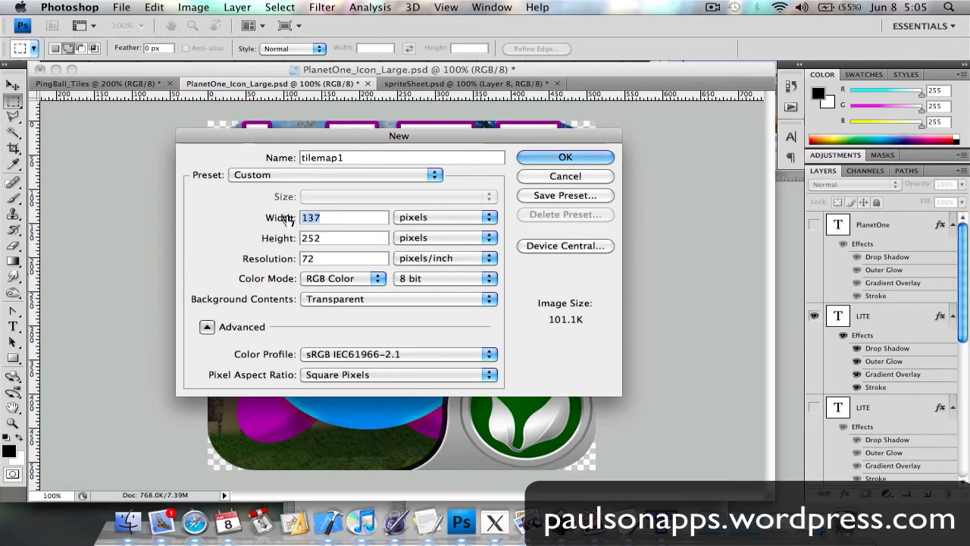
type("00")
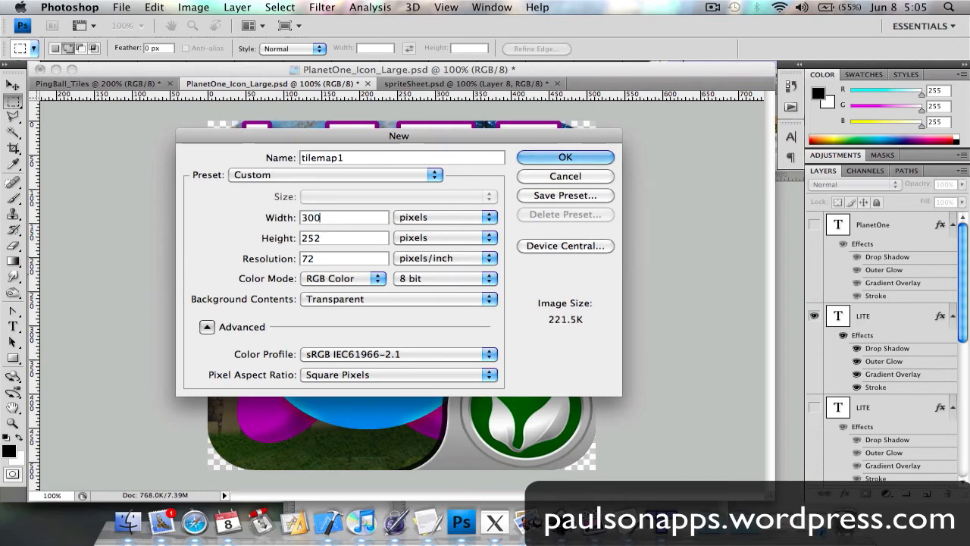
double_click(325, 240)
type("300")
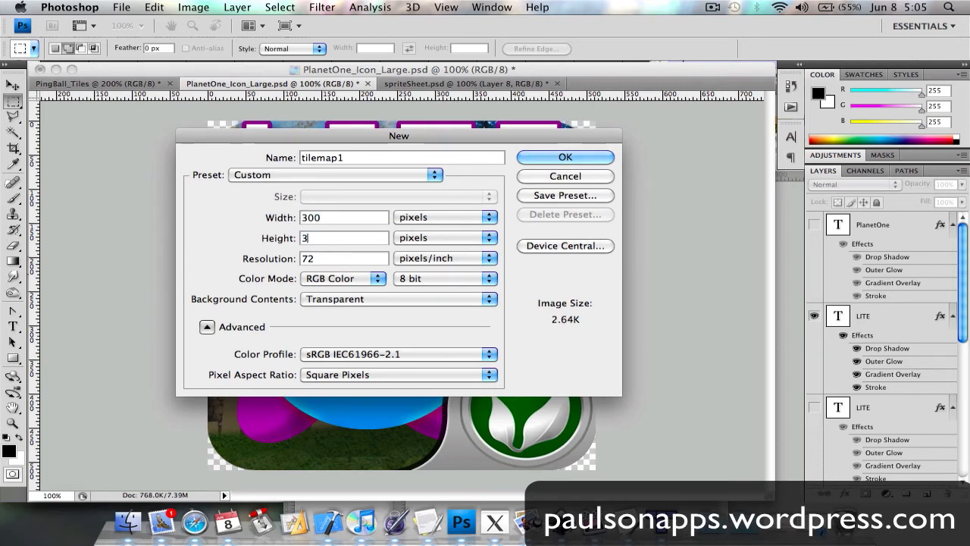
key("BackSpace")
key("BackSpace")
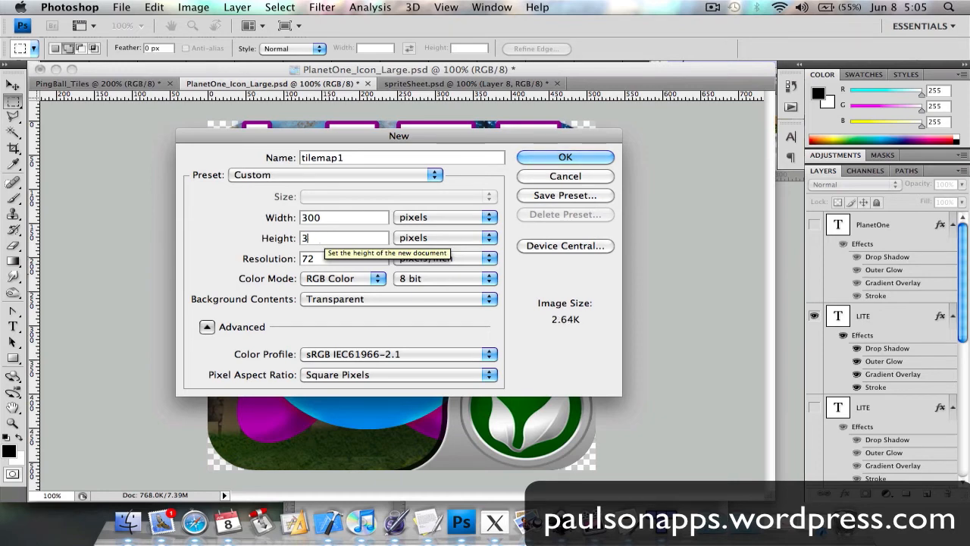
type("20")
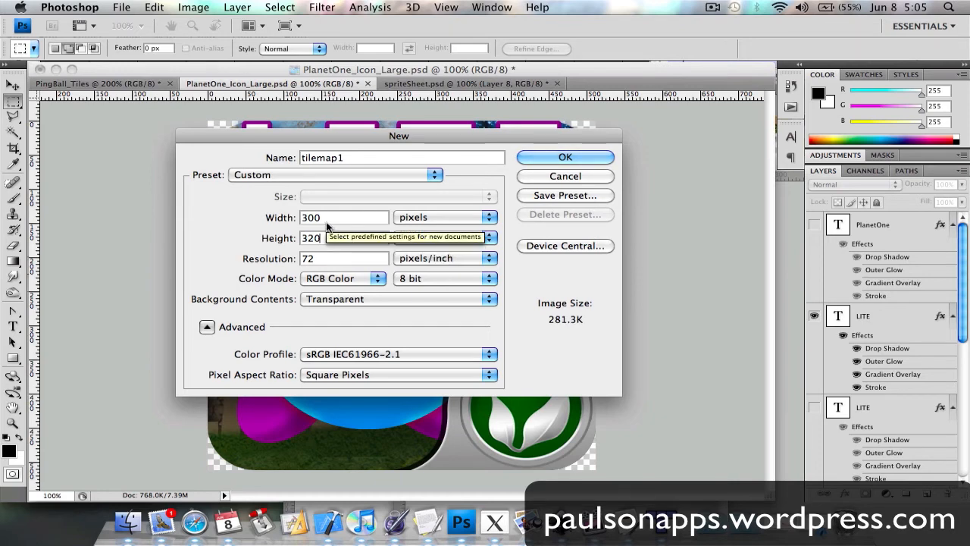
double_click(326, 219)
type("320")
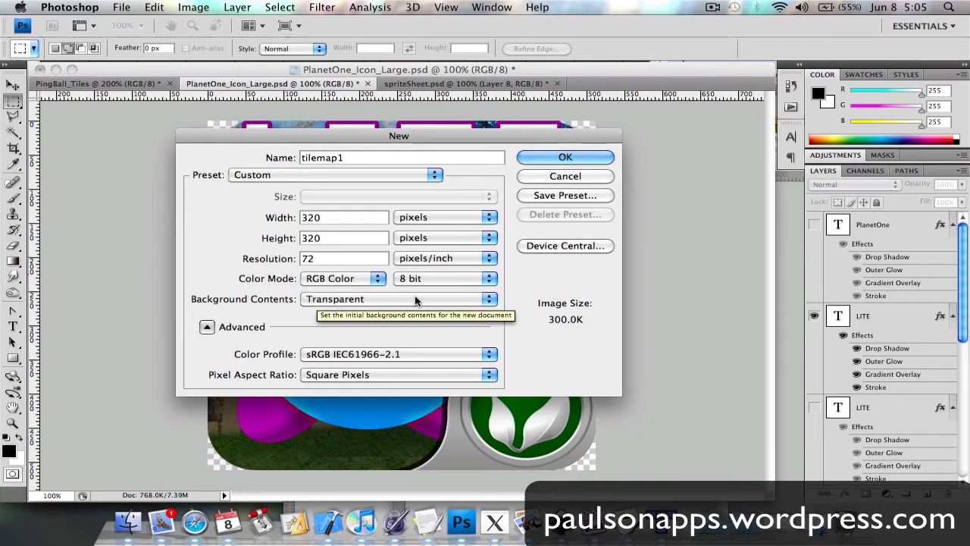
left_click(533, 156)
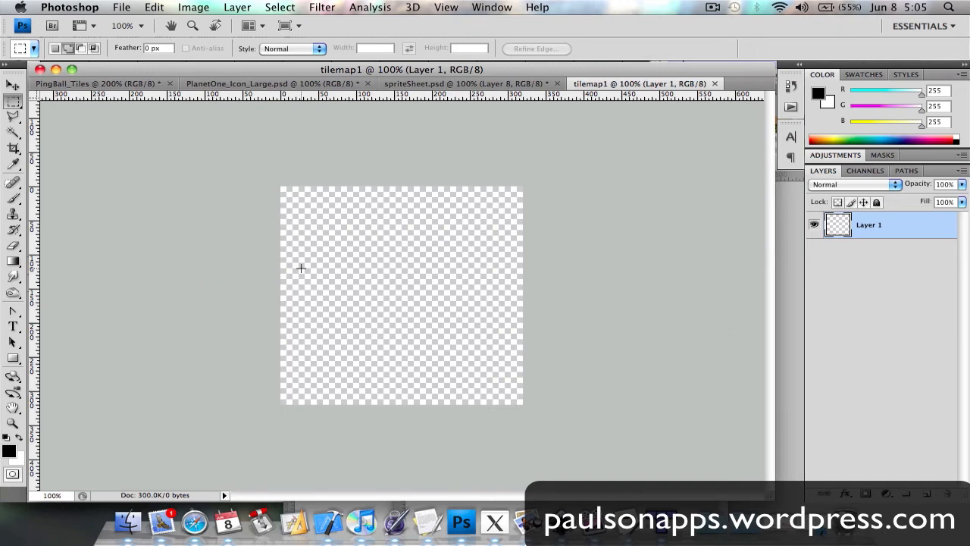
Set the grid preferences to place a gridline every 32 pixels
left_click(95, 8)
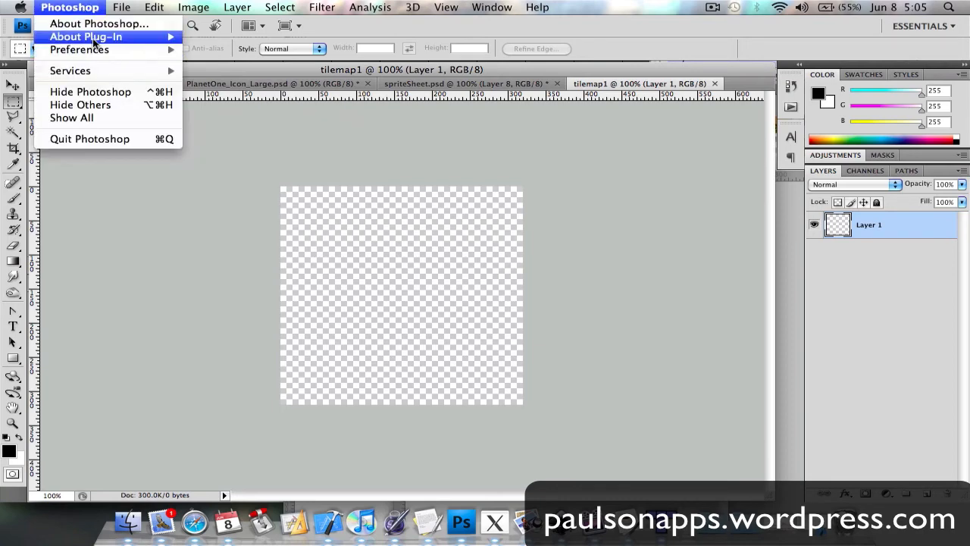
mouse_move(113, 49)
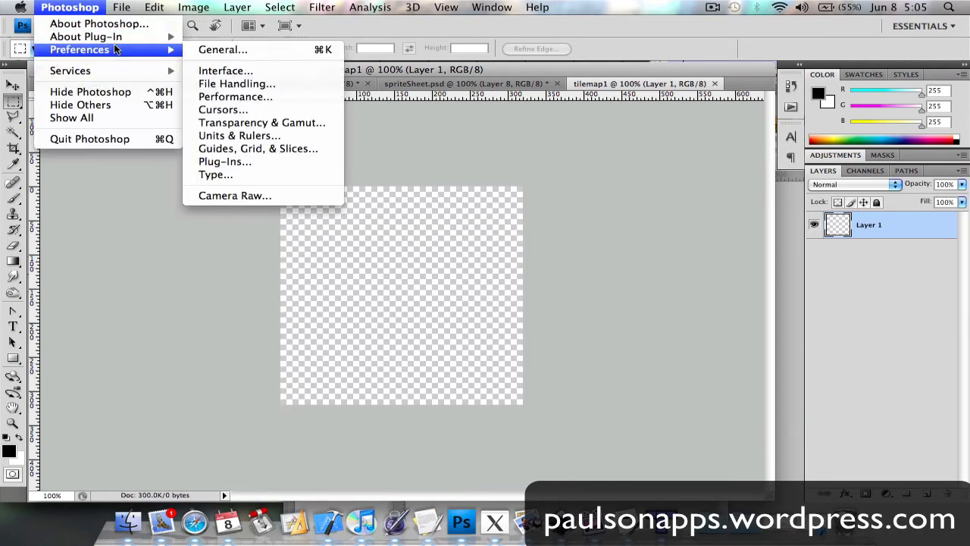
left_click(252, 148)
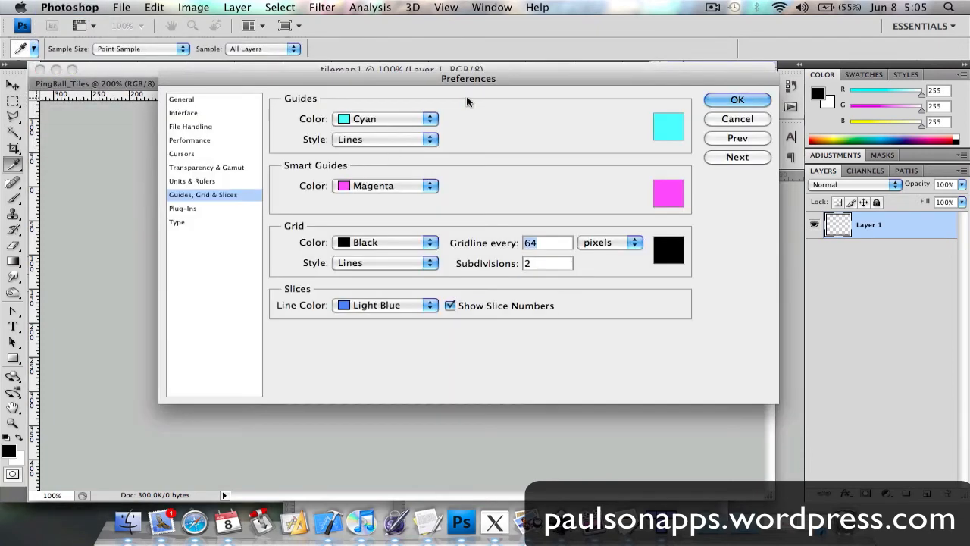
left_click_drag(488, 78, 447, 117)
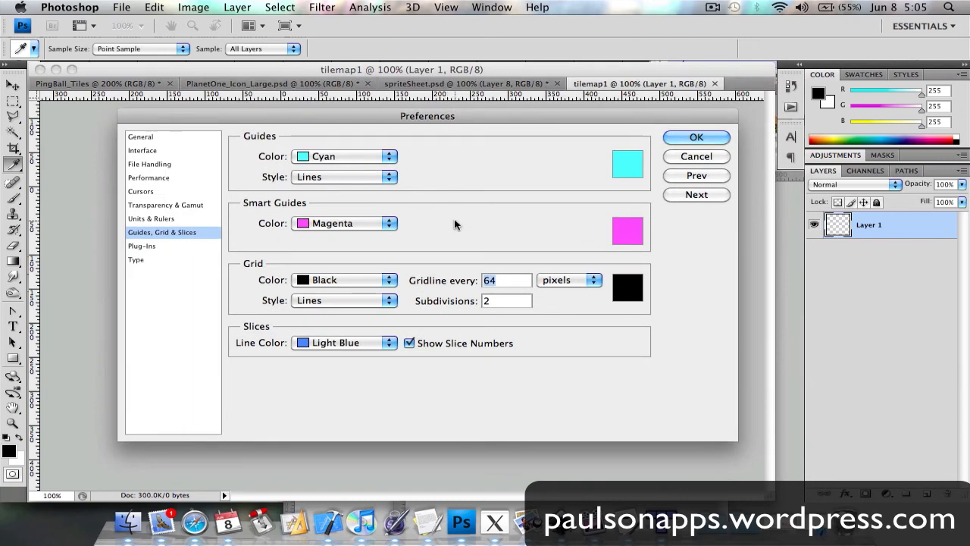
type("32")
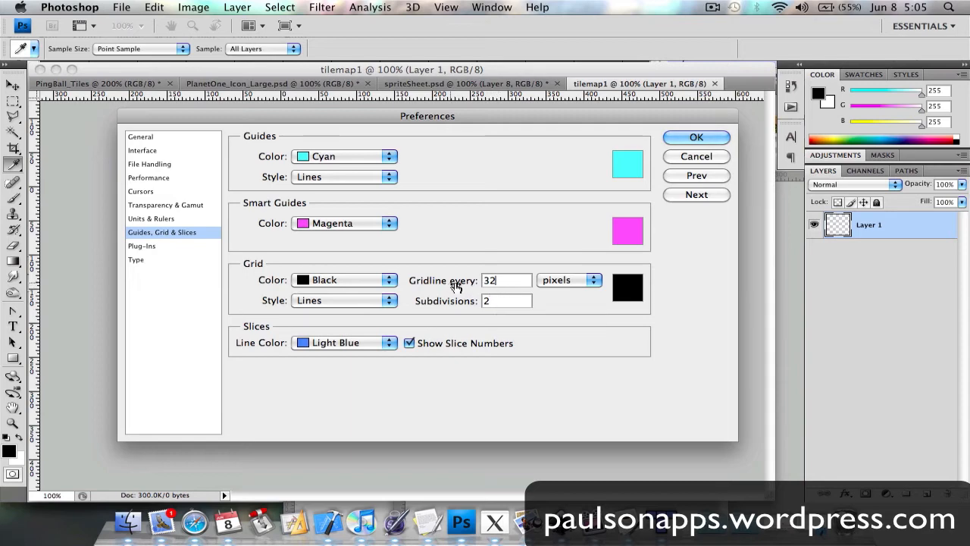
double_click(493, 281)
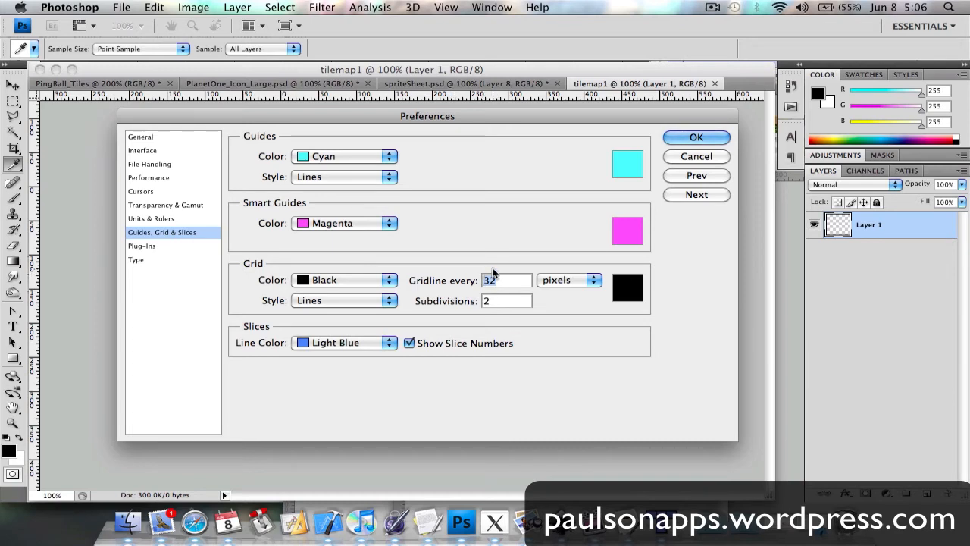
left_click(680, 138)
Show the grid over the tilemap1 canvas
key("m")
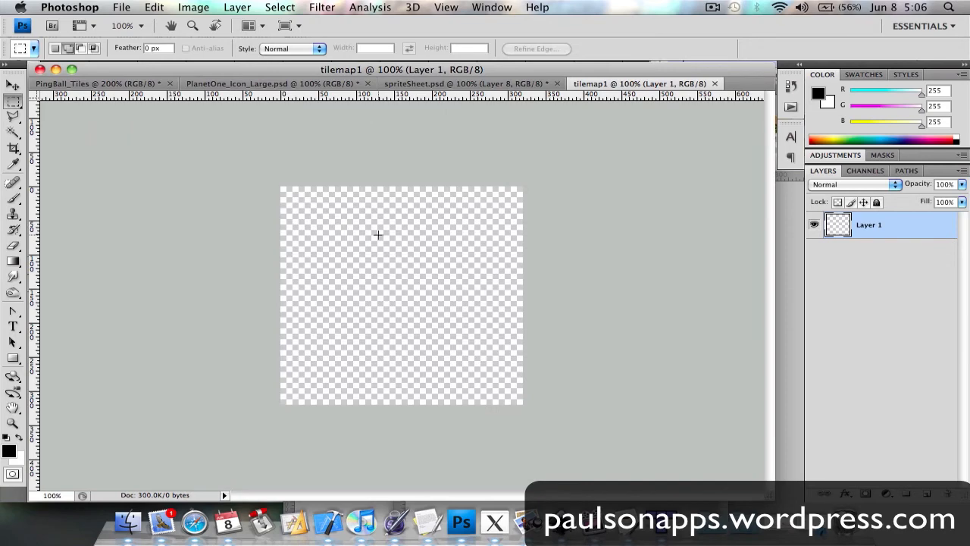
key("super+apostrophe")
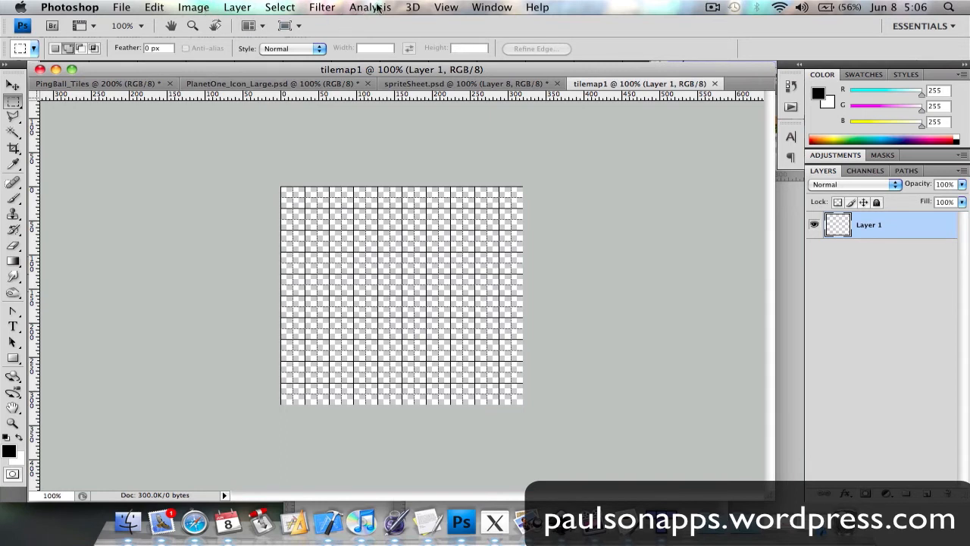
left_click(445, 7)
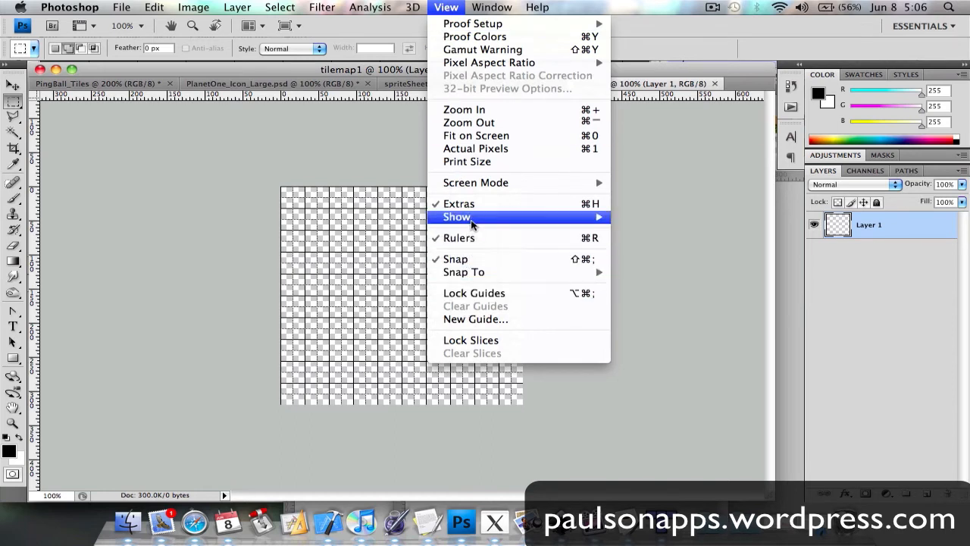
mouse_move(476, 221)
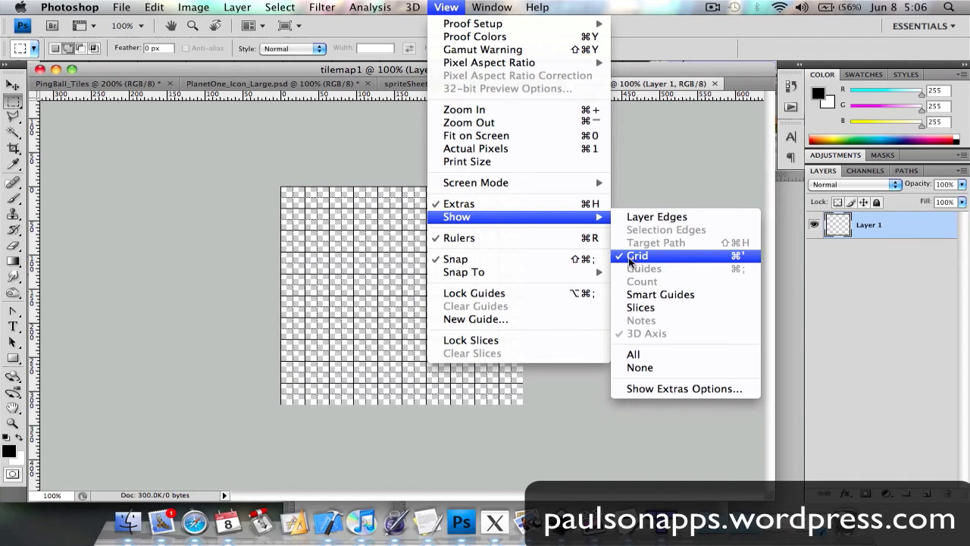
left_click(249, 234)
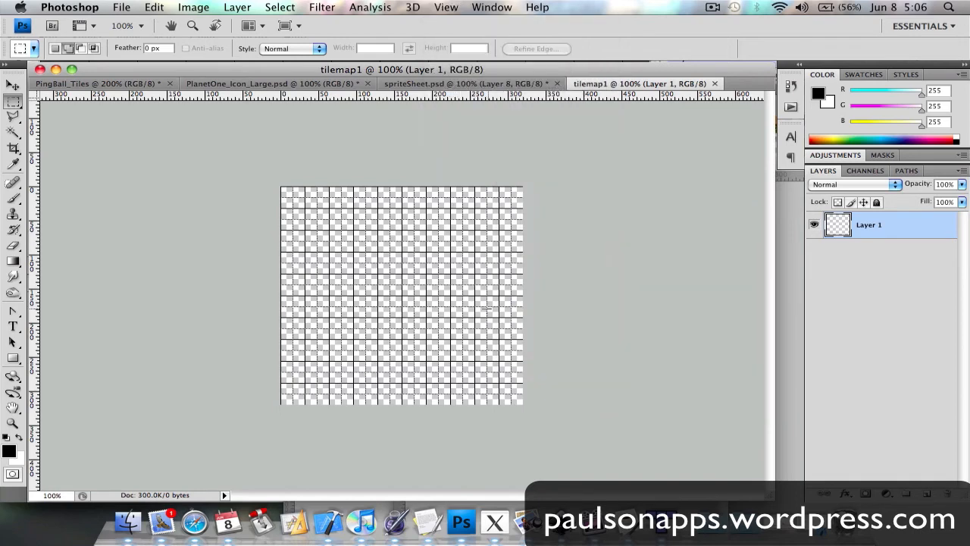
Draw a black 32 x 32 pixel square with the Rectangle tool, filling the third grid cell across in the fourth row
key("z")
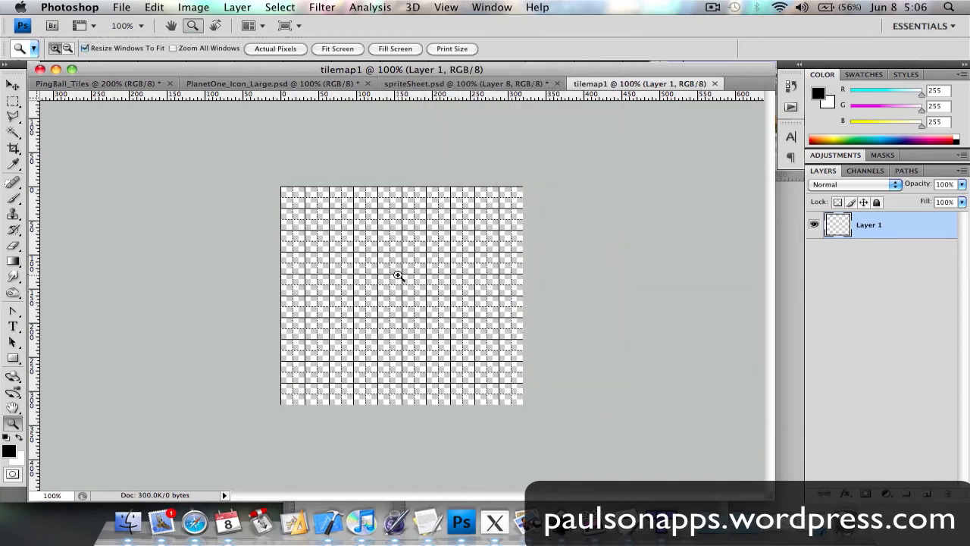
left_click(397, 275)
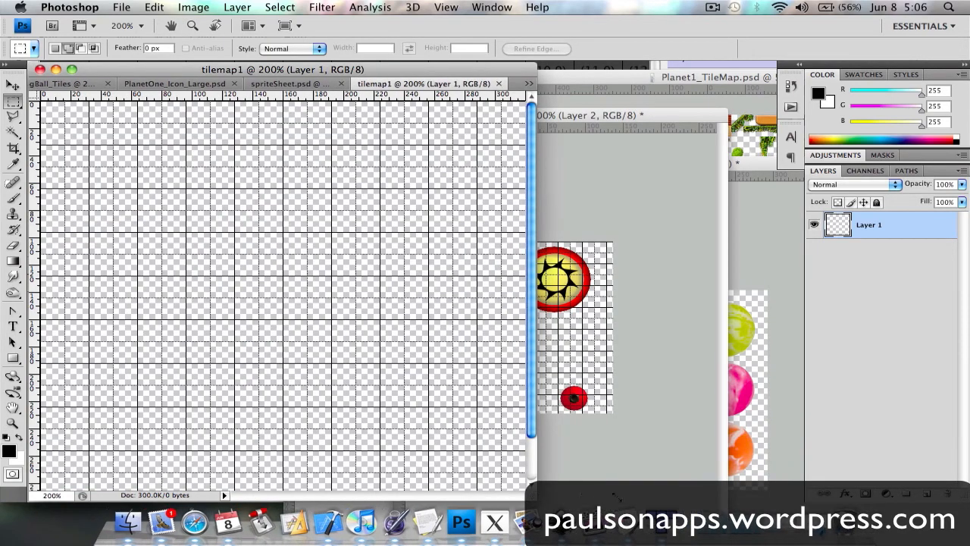
left_click_drag(530, 495, 793, 497)
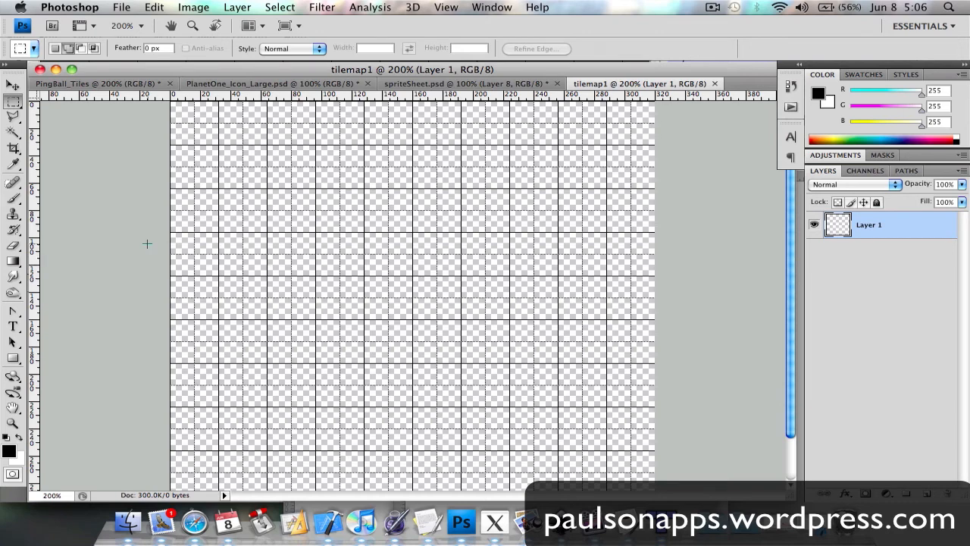
left_click(11, 358)
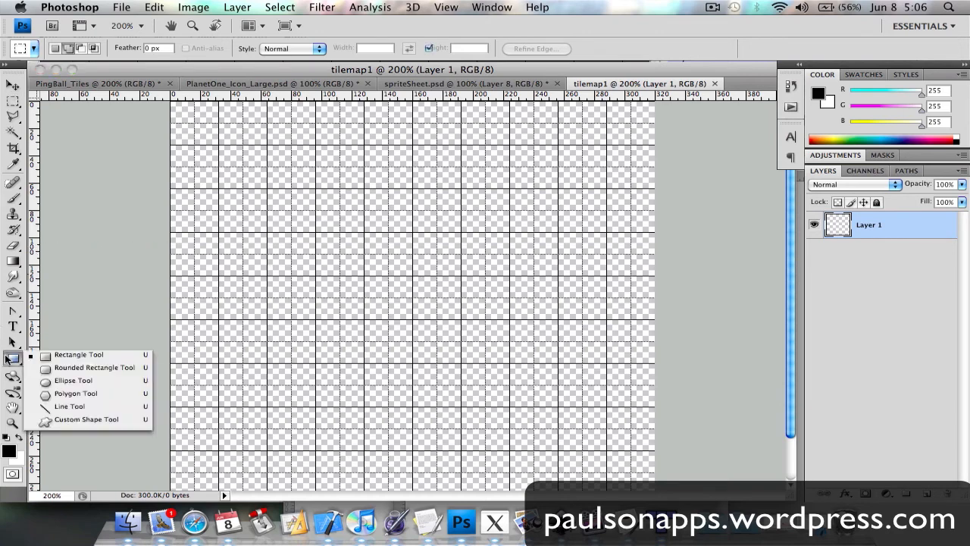
left_click(74, 355)
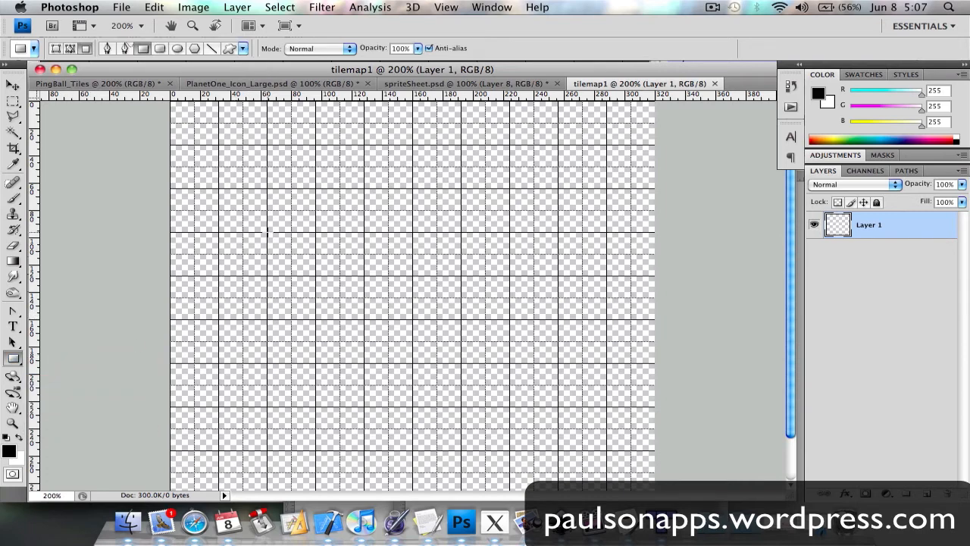
left_click_drag(273, 238, 315, 275)
left_click_drag(315, 276, 316, 275)
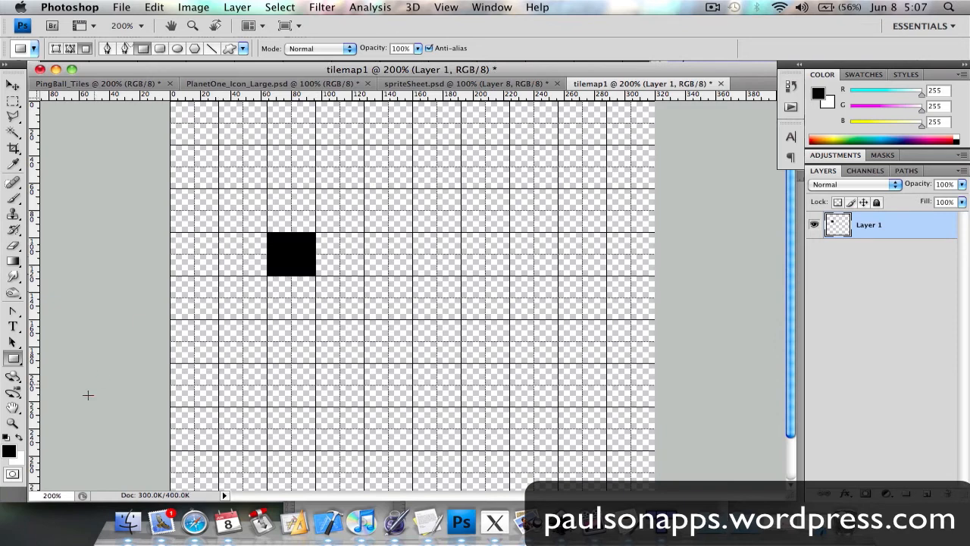
Set the foreground color to bright red and draw a square filling the grid cell diagonally up and right of the black square
left_click(9, 452)
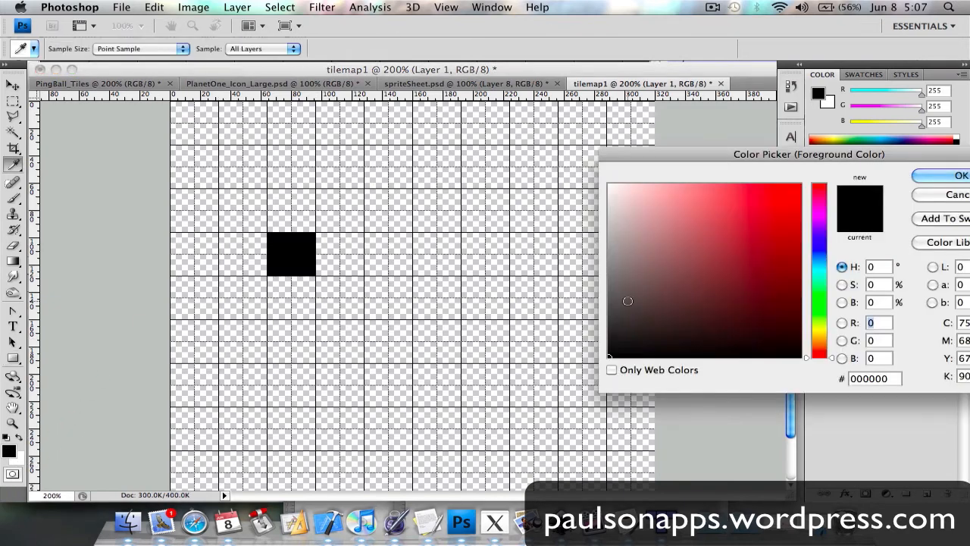
left_click_drag(628, 298, 799, 186)
left_click(919, 176)
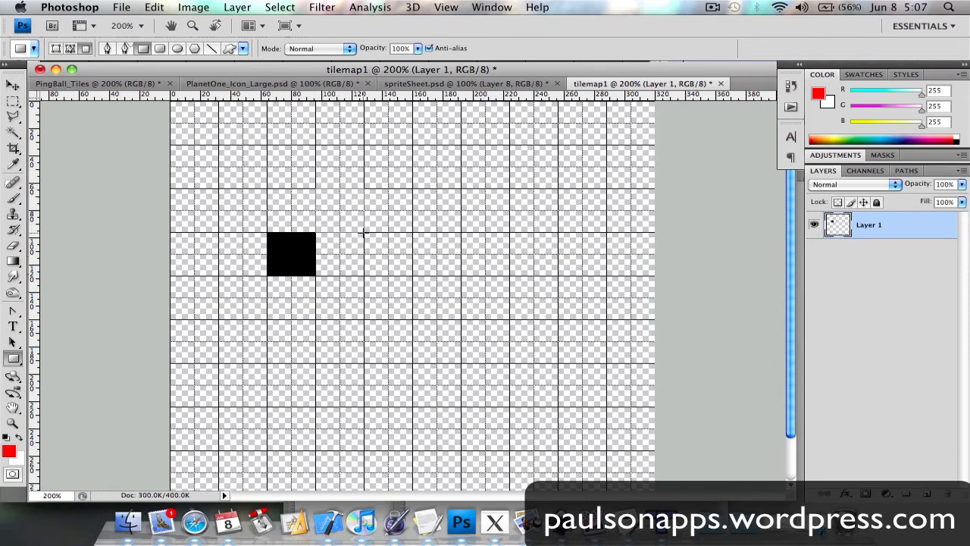
left_click_drag(364, 233, 315, 188)
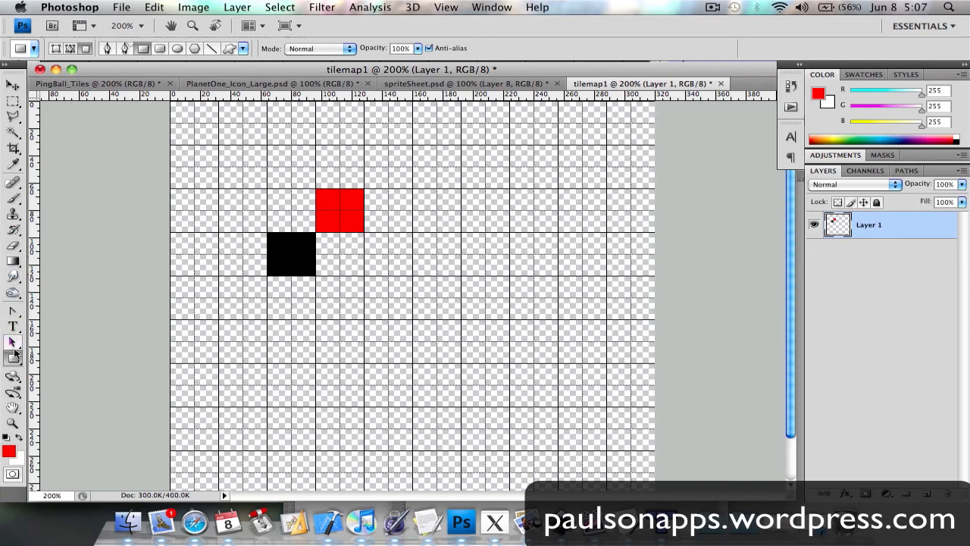
Draw a red circle with the Ellipse tool, filling the grid cell diagonally down and right of the red square
left_click(13, 358)
left_click(70, 380)
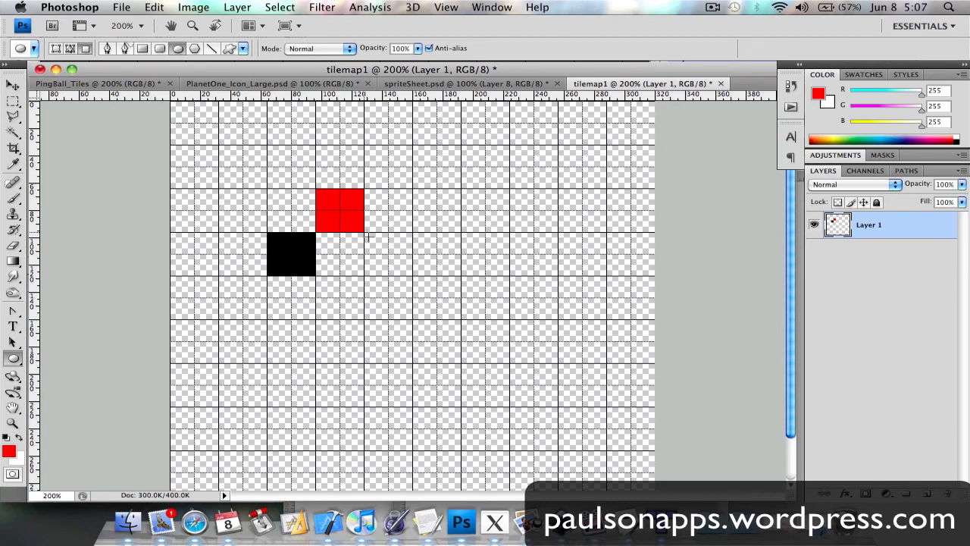
left_click_drag(365, 233, 409, 272)
key("alt+BackSpace")
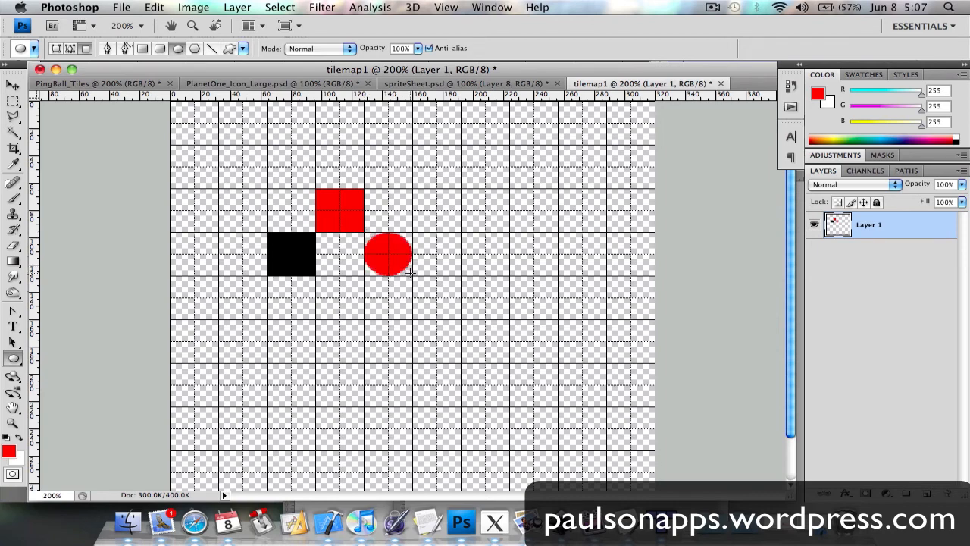
key("super+d")
Choose the Polygon tool and set the foreground color to green 379d17
left_click(14, 358)
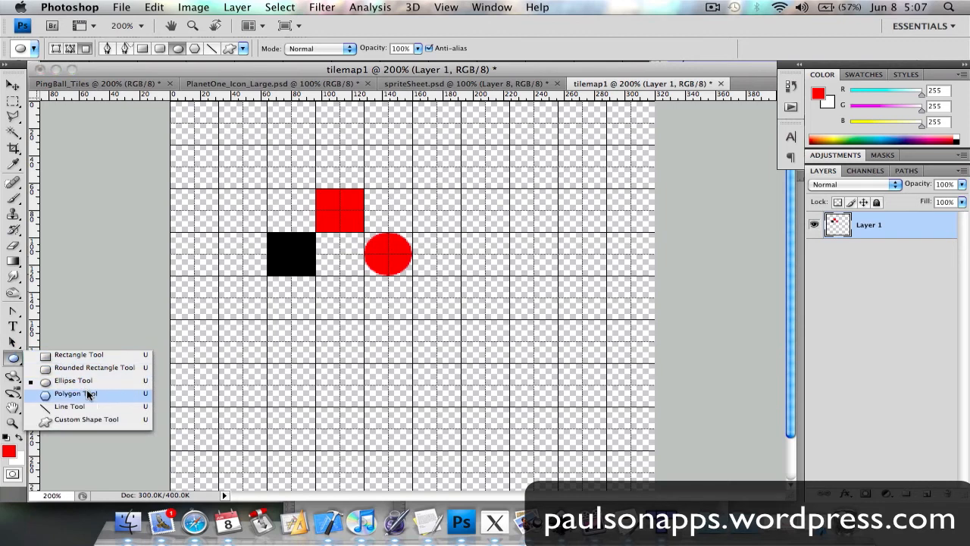
left_click(88, 395)
left_click(7, 452)
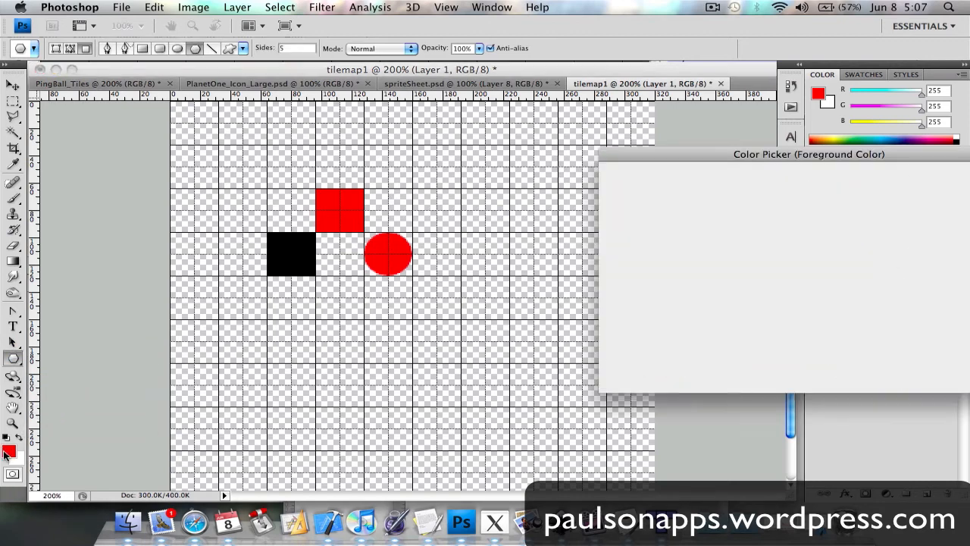
left_click(817, 309)
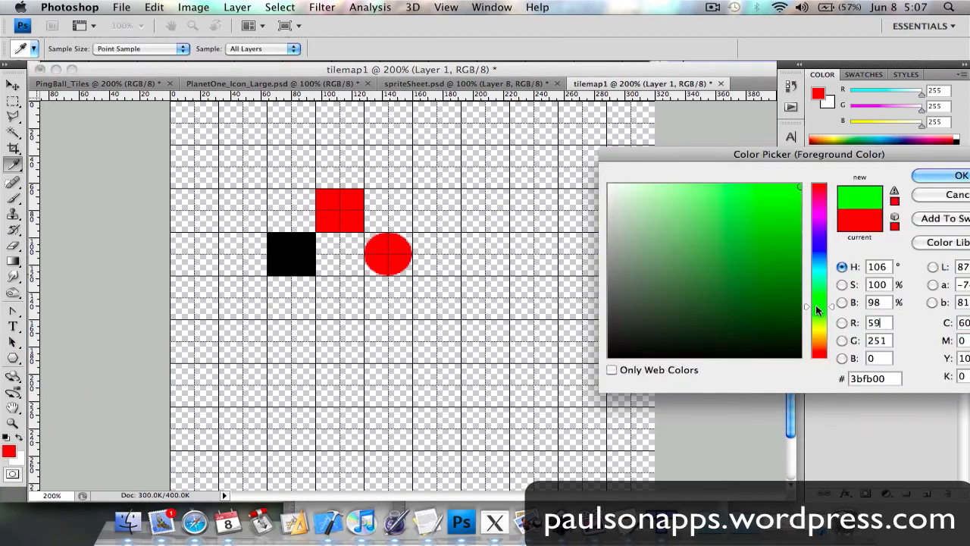
left_click(772, 250)
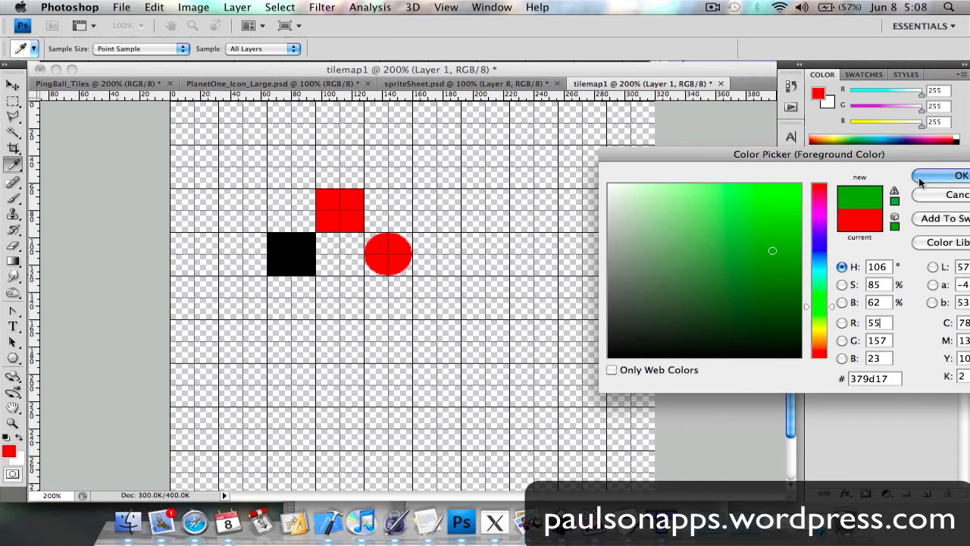
left_click(940, 176)
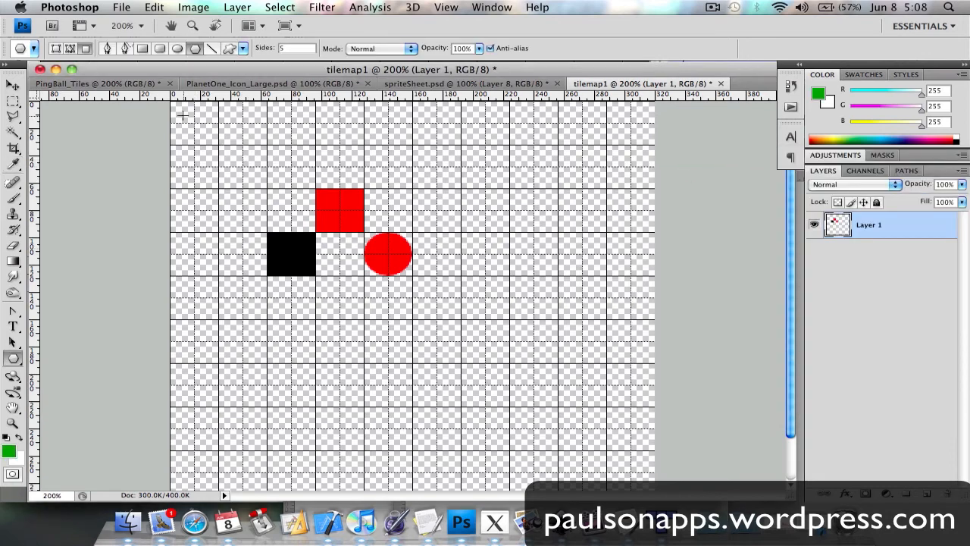
Draw a green pentagon about 80 pixels across on a new layer in the canvas's upper-left area, undoing the first attempt on Layer 1
left_click_drag(181, 114, 210, 142)
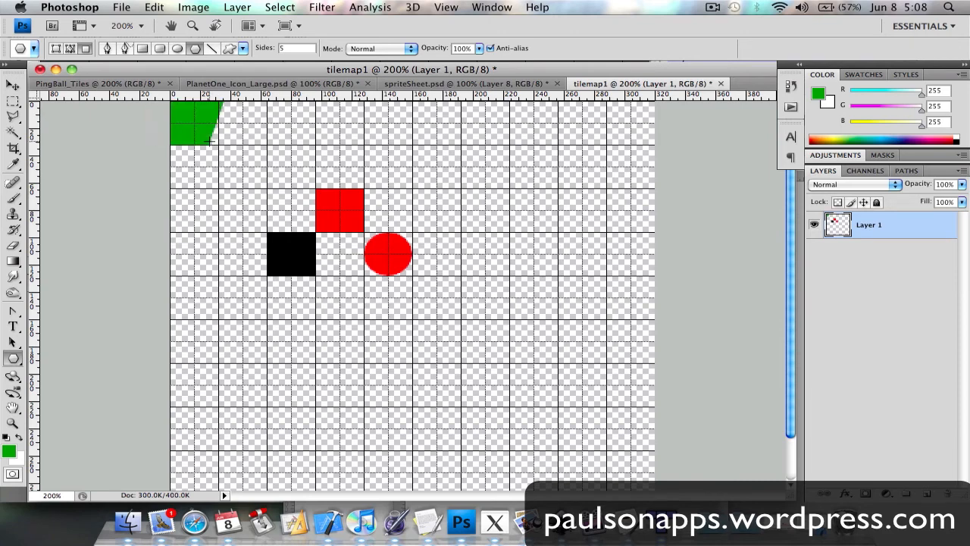
key("super+z")
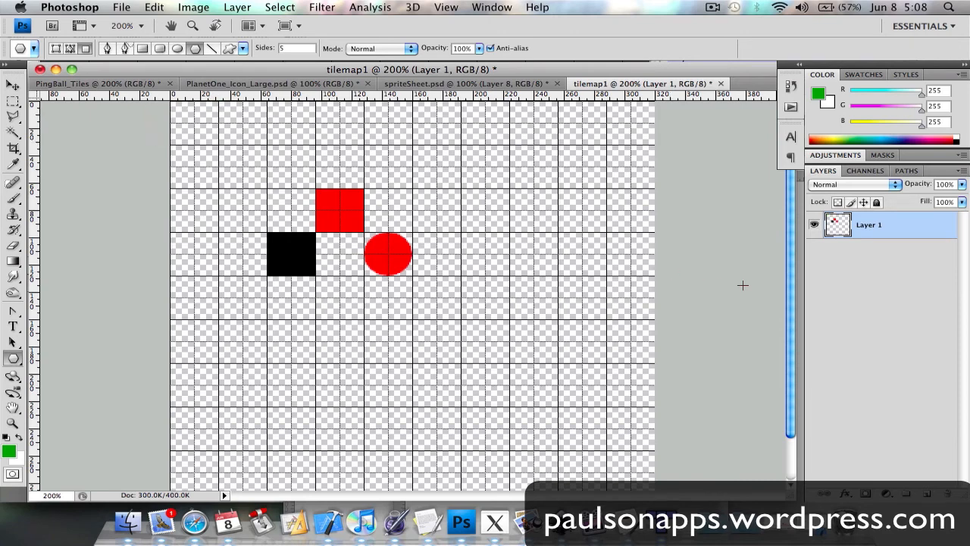
left_click(926, 494)
left_click_drag(251, 167, 303, 197)
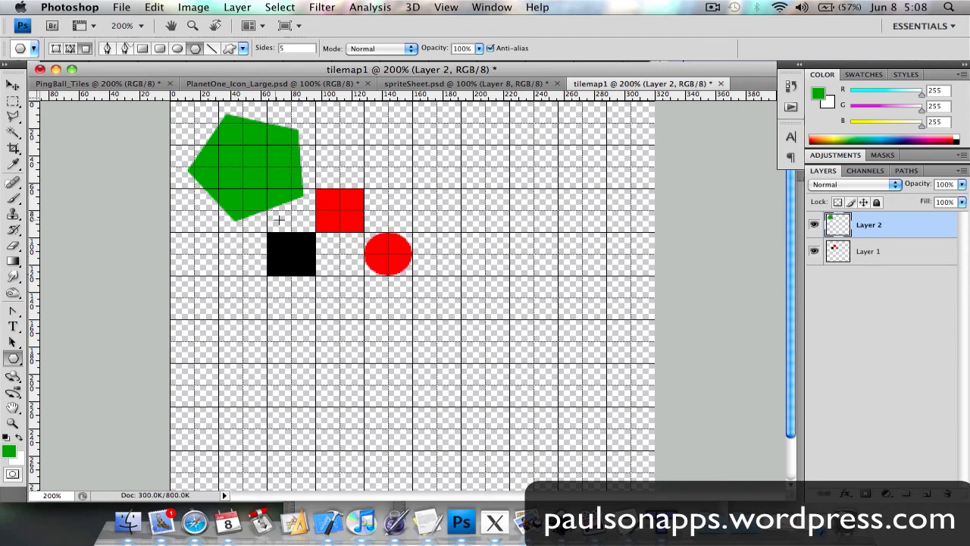
Export the tile image for web as a transparent 320 x 320 pixel PNG-24, proceeding to the choice of save location
left_click(120, 9)
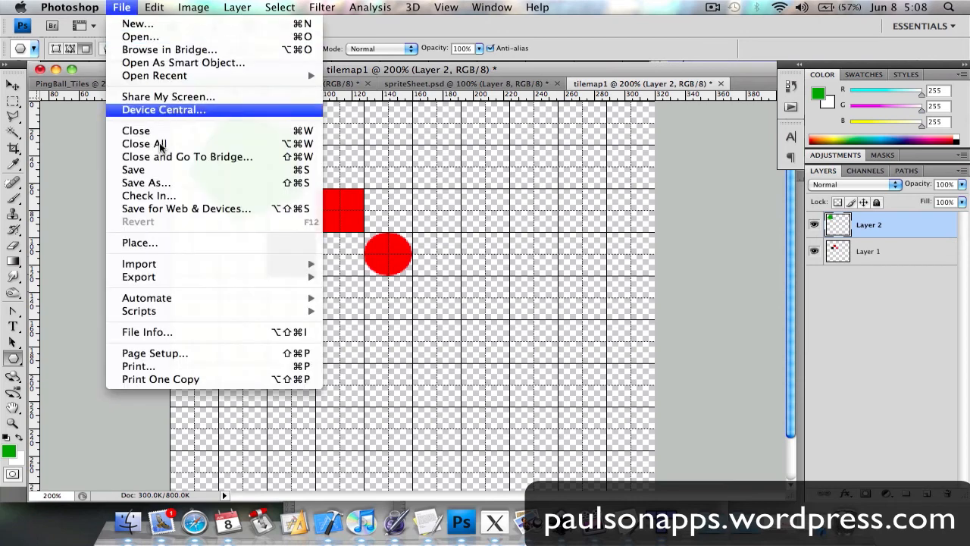
left_click(182, 208)
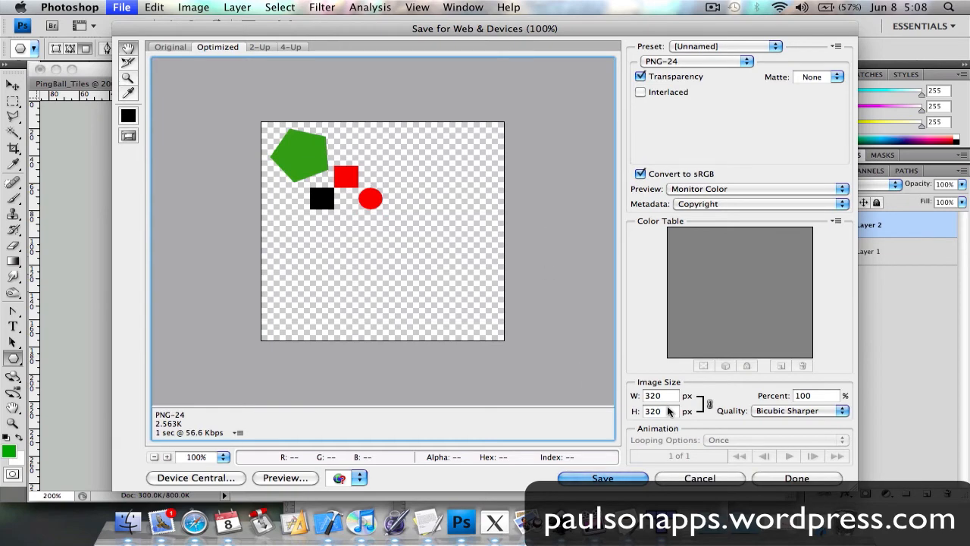
left_click(602, 478)
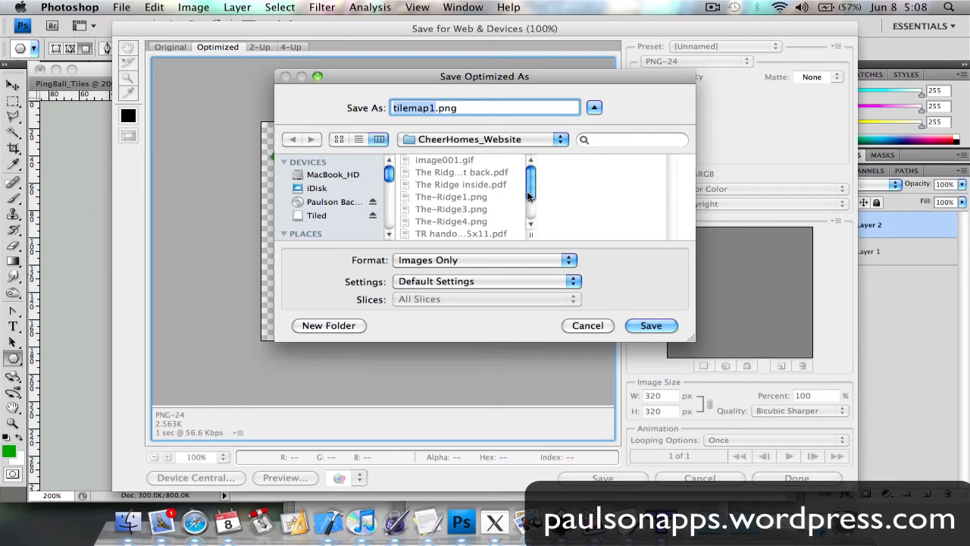
Save the optimized image as tilemap1.png in the Resources folder of PaulsonGames/PingBall in the home directory
left_click_drag(388, 173, 391, 203)
left_click(363, 185)
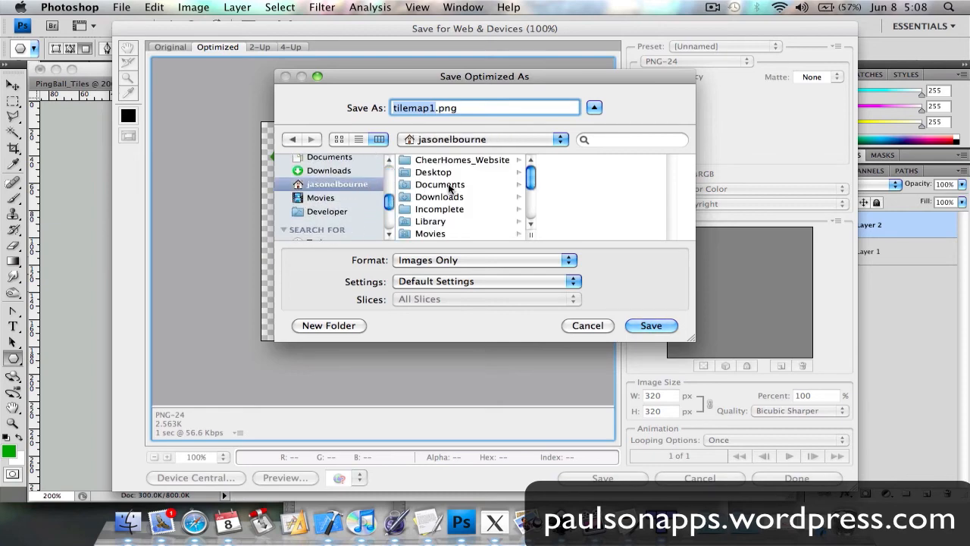
scroll(473, 215, "down", 3)
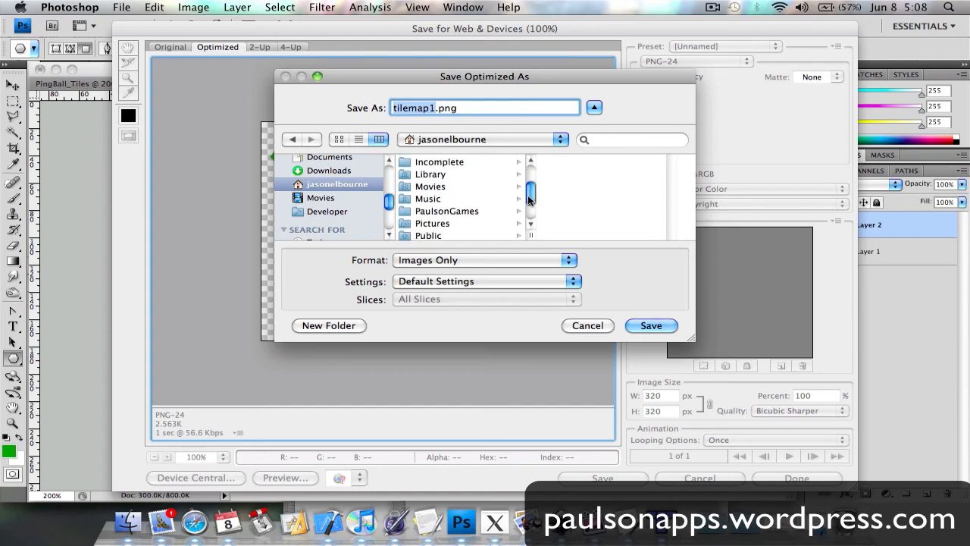
left_click(473, 219)
left_click(466, 207)
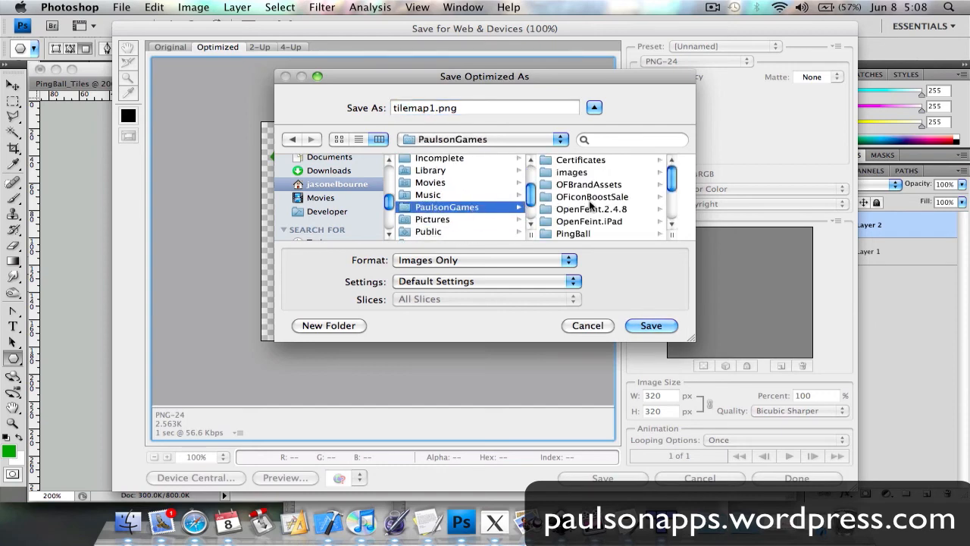
scroll(590, 207, "down", 1)
left_click(589, 229)
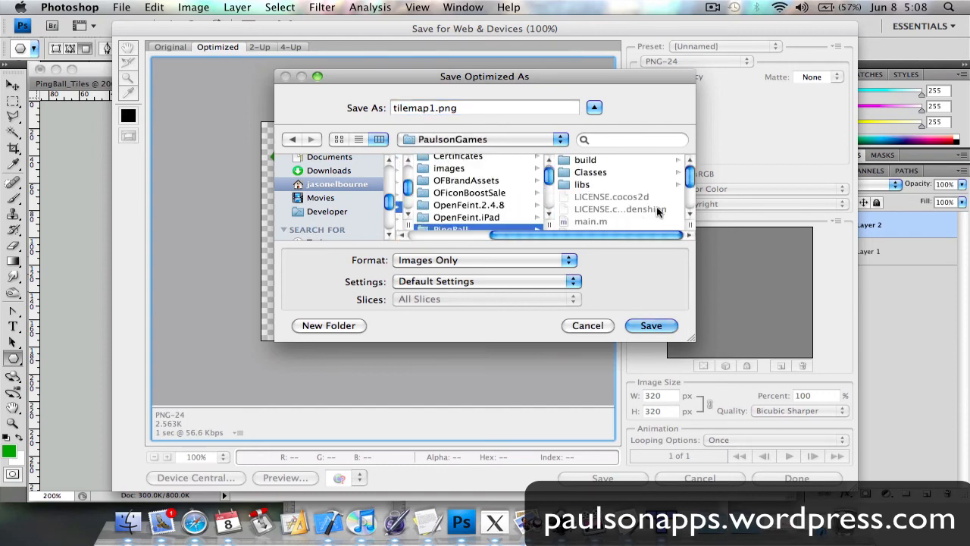
scroll(606, 183, "down", 1)
scroll(606, 185, "down", 3)
left_click(610, 199)
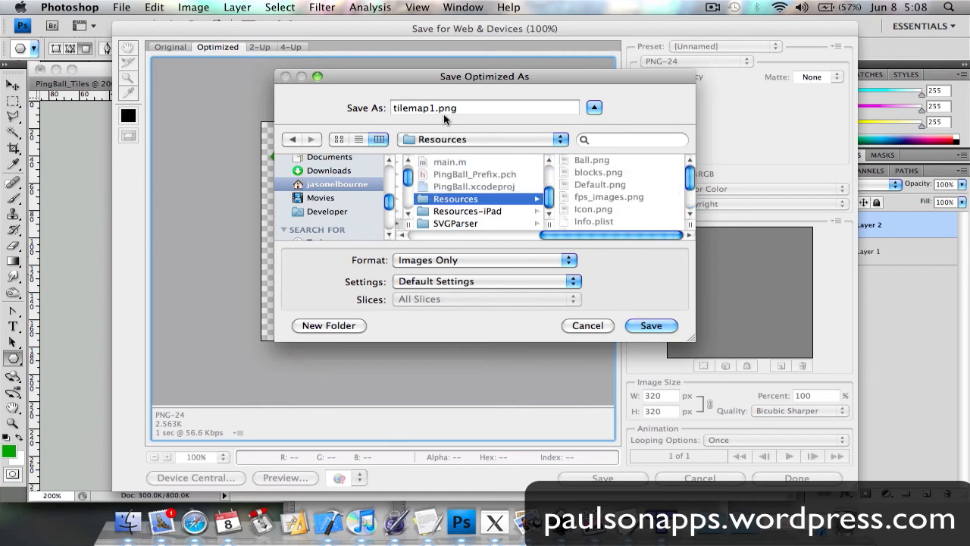
left_click(650, 326)
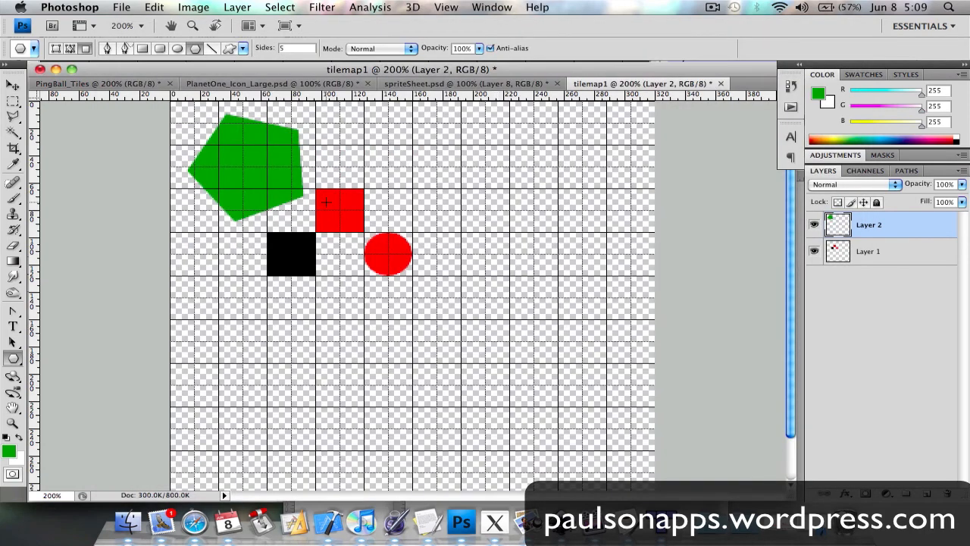
Save the layered document in Photoshop format as tilemap1.psd in the PSD folder, accepting the format options
left_click(122, 6)
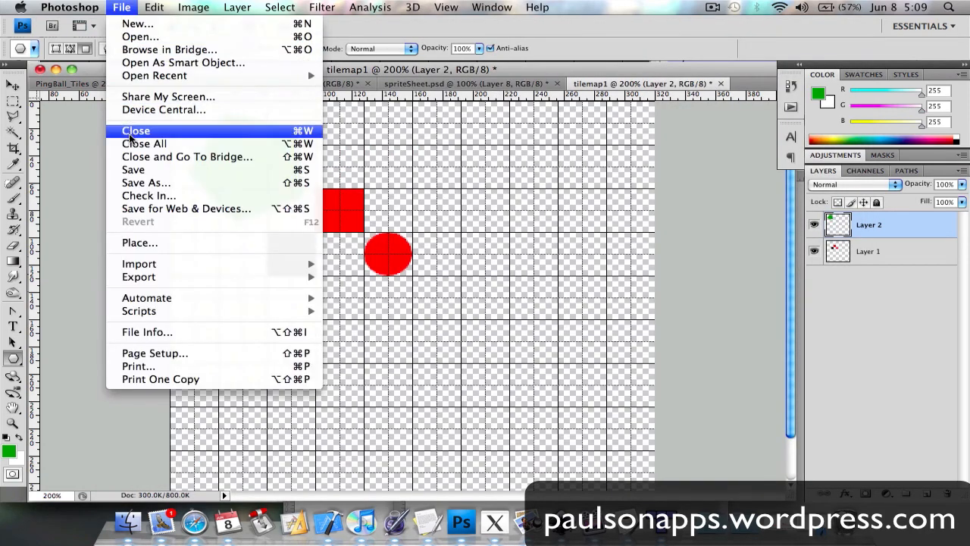
left_click(135, 169)
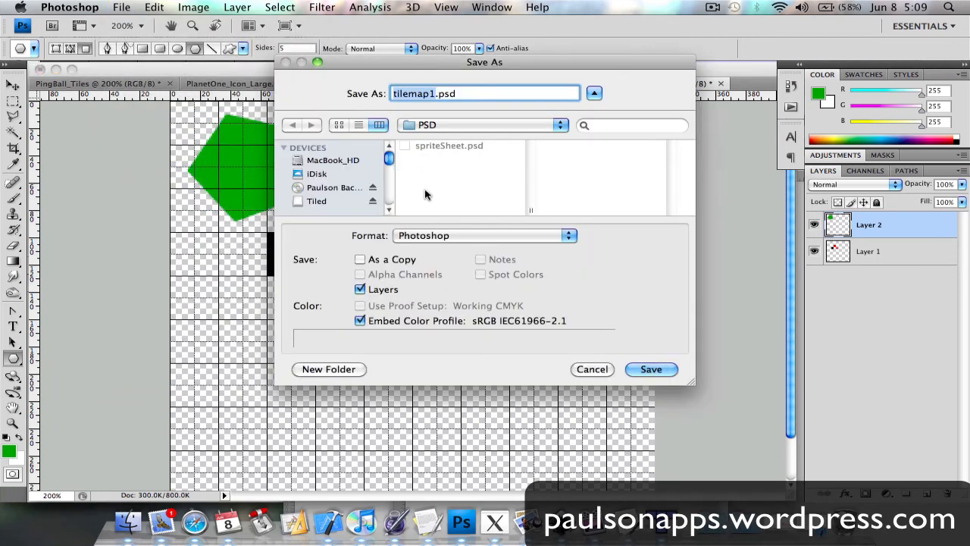
left_click(664, 370)
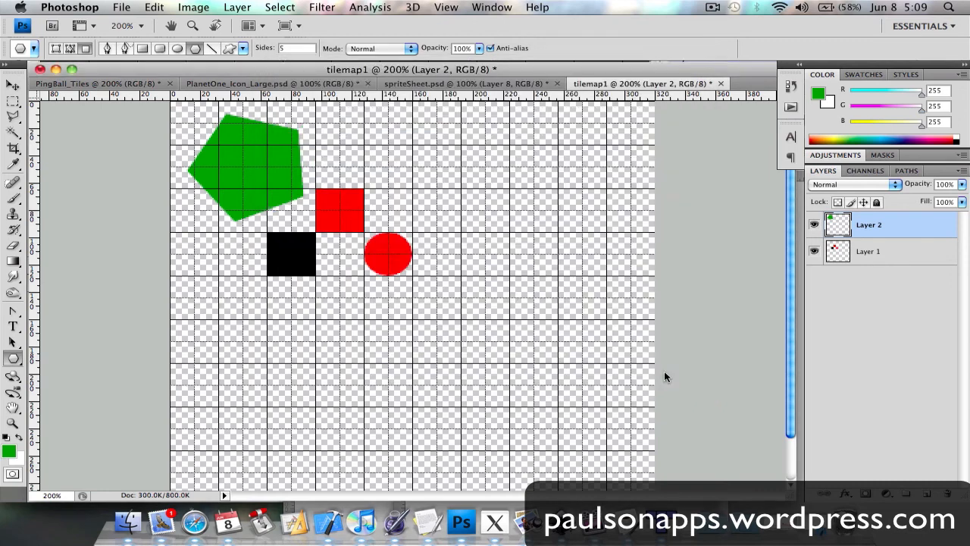
left_click(629, 183)
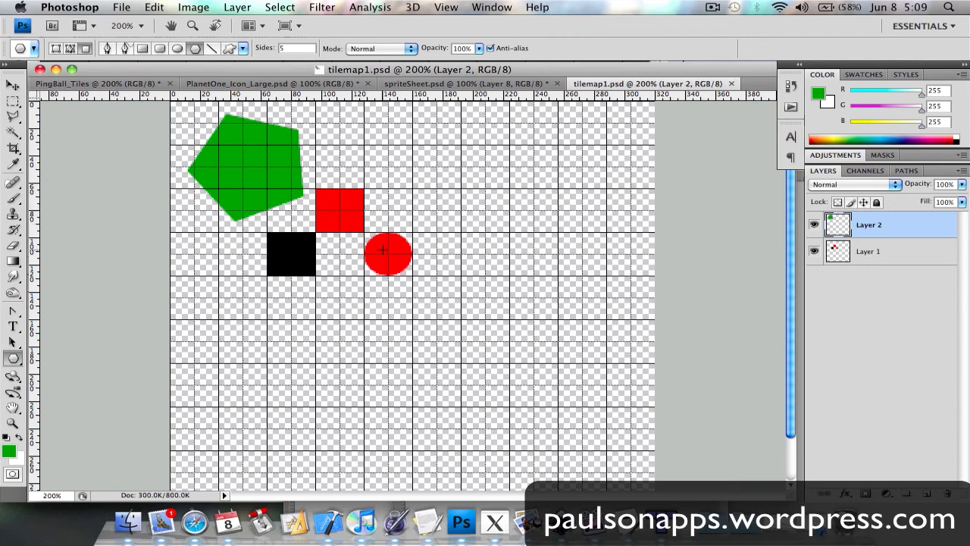
Switch to Tiled and start a new tileset named tiles for the Level1test.tmx map
left_click(626, 523)
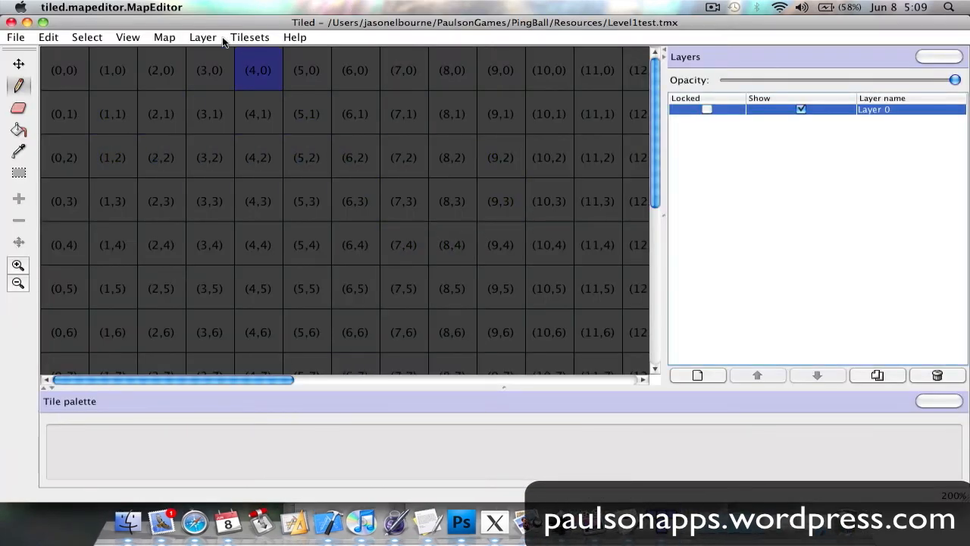
left_click(247, 39)
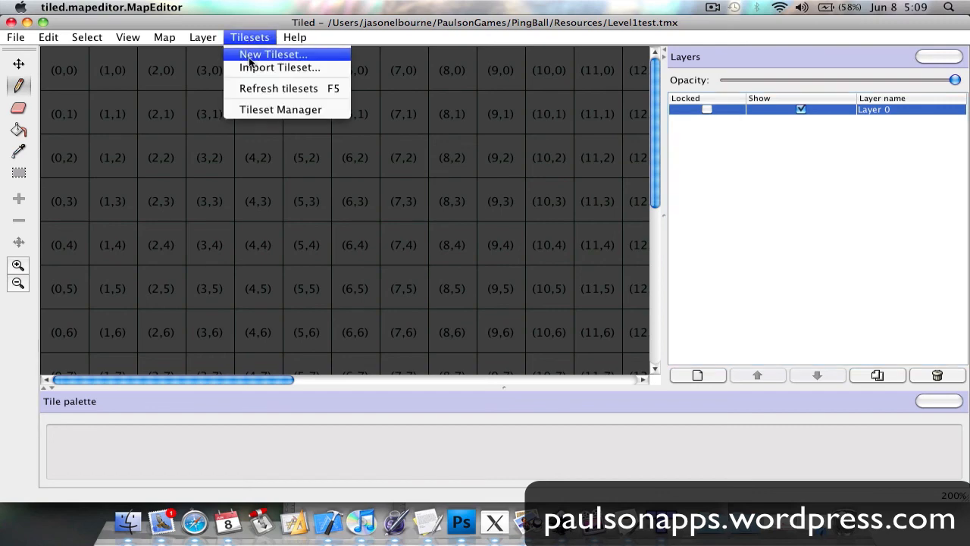
left_click(249, 56)
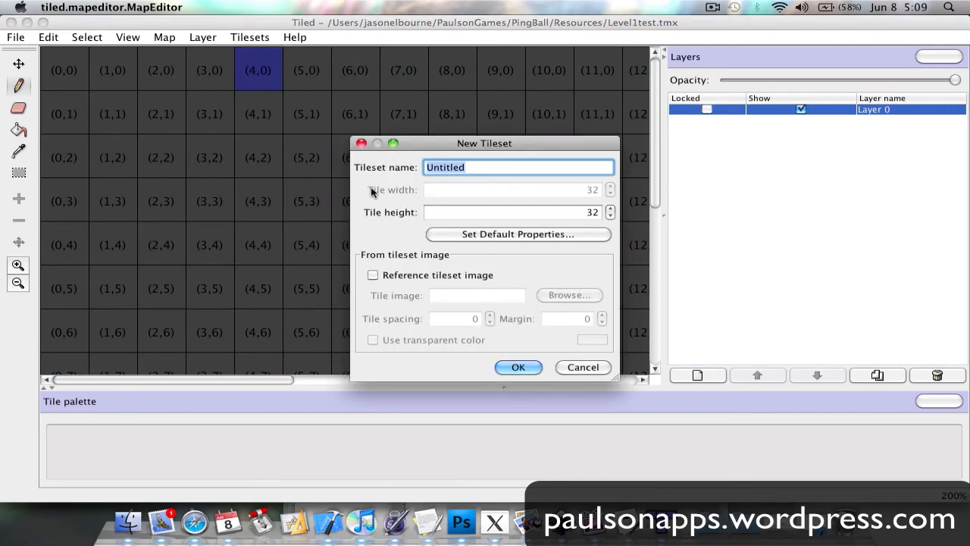
type("tiles")
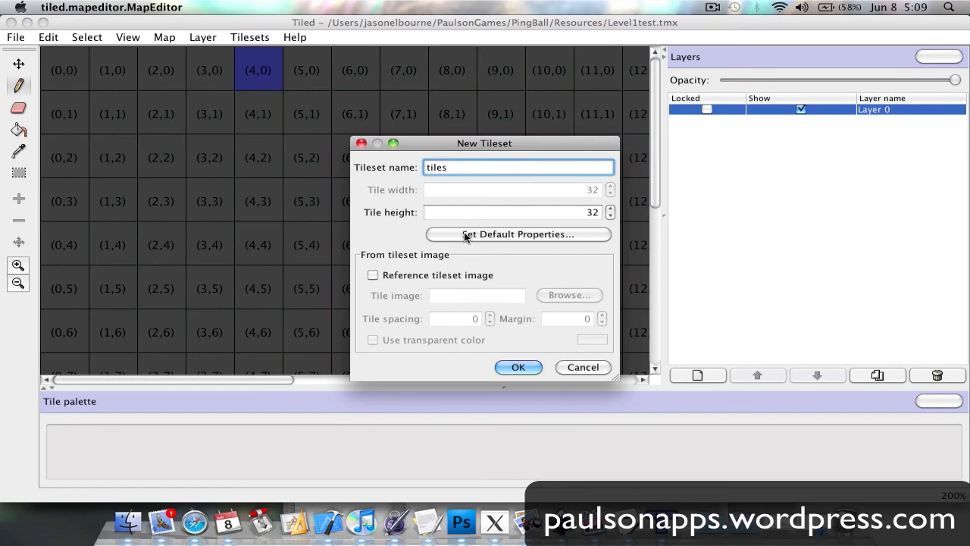
Make the new tileset reference a tileset image, using tilemap1.png from the Resources folder
left_click(374, 276)
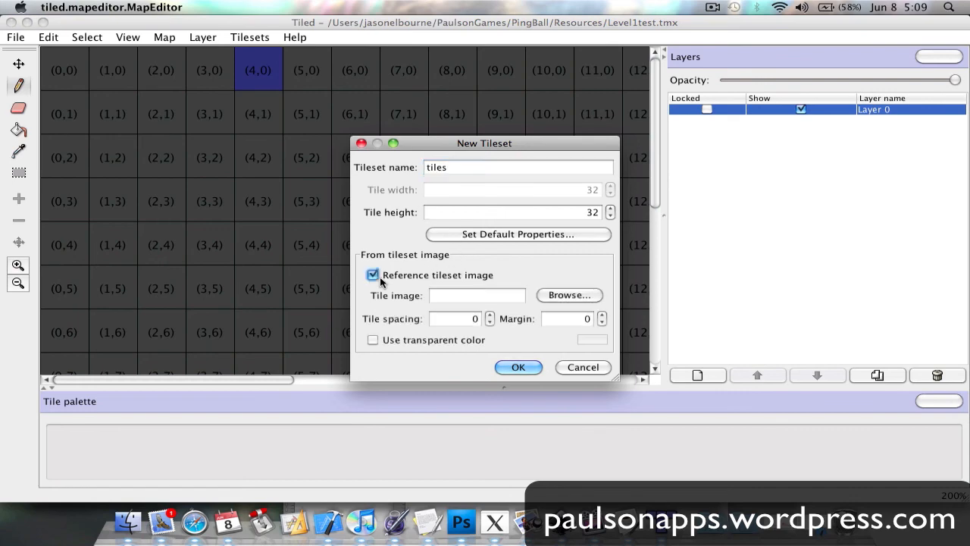
left_click(549, 296)
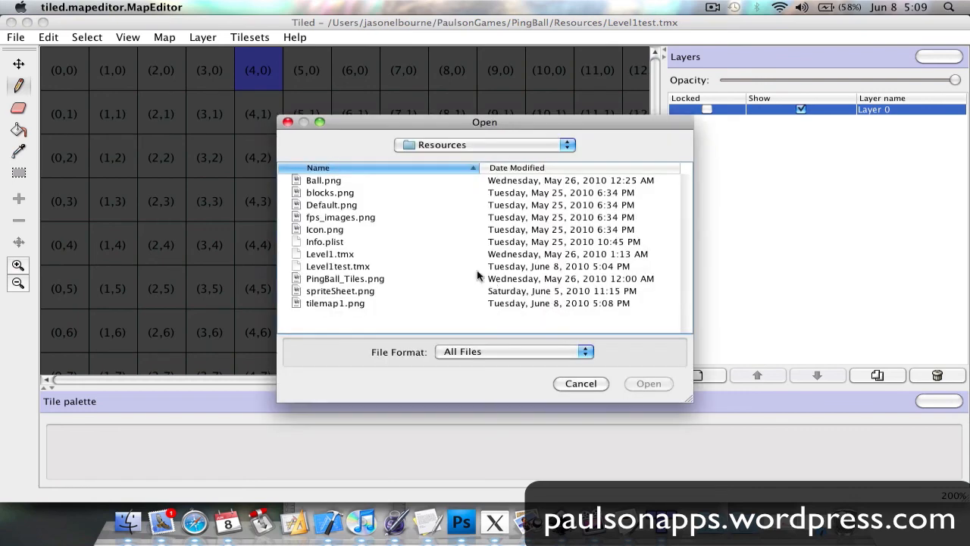
left_click(330, 304)
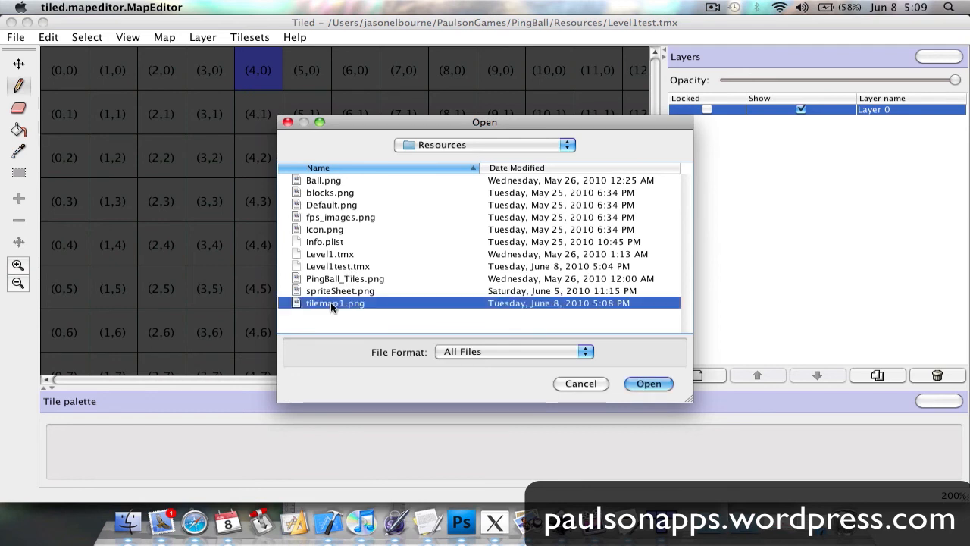
left_click(635, 384)
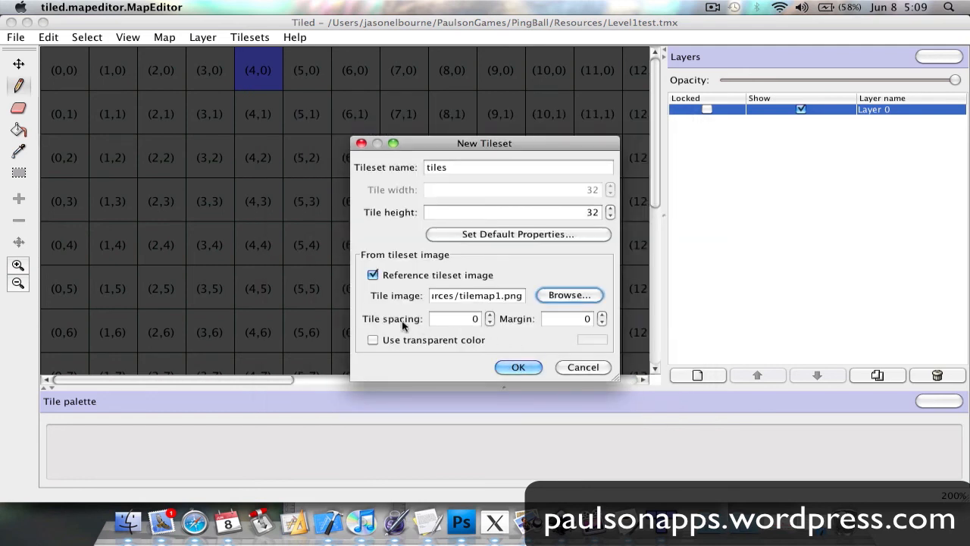